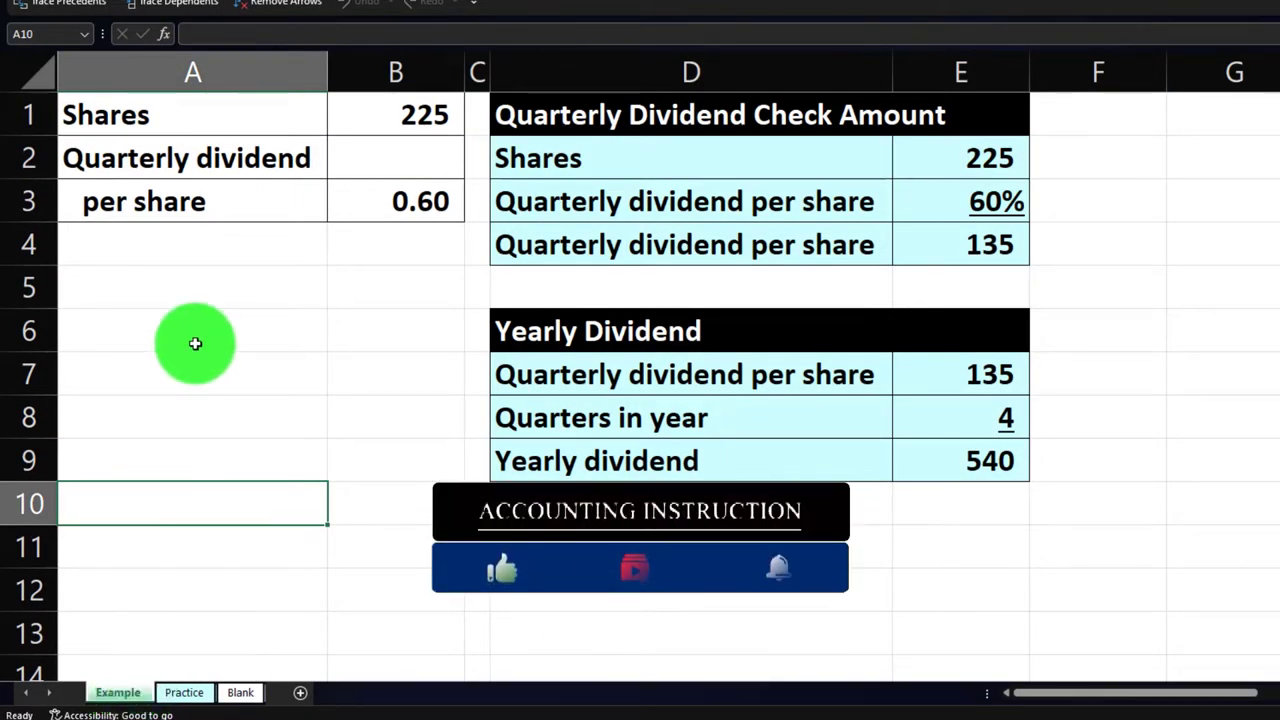
Leave the finished Example sheet and open the Blank sheet with the 225 and 0.60 inputs.
left_click(548, 122)
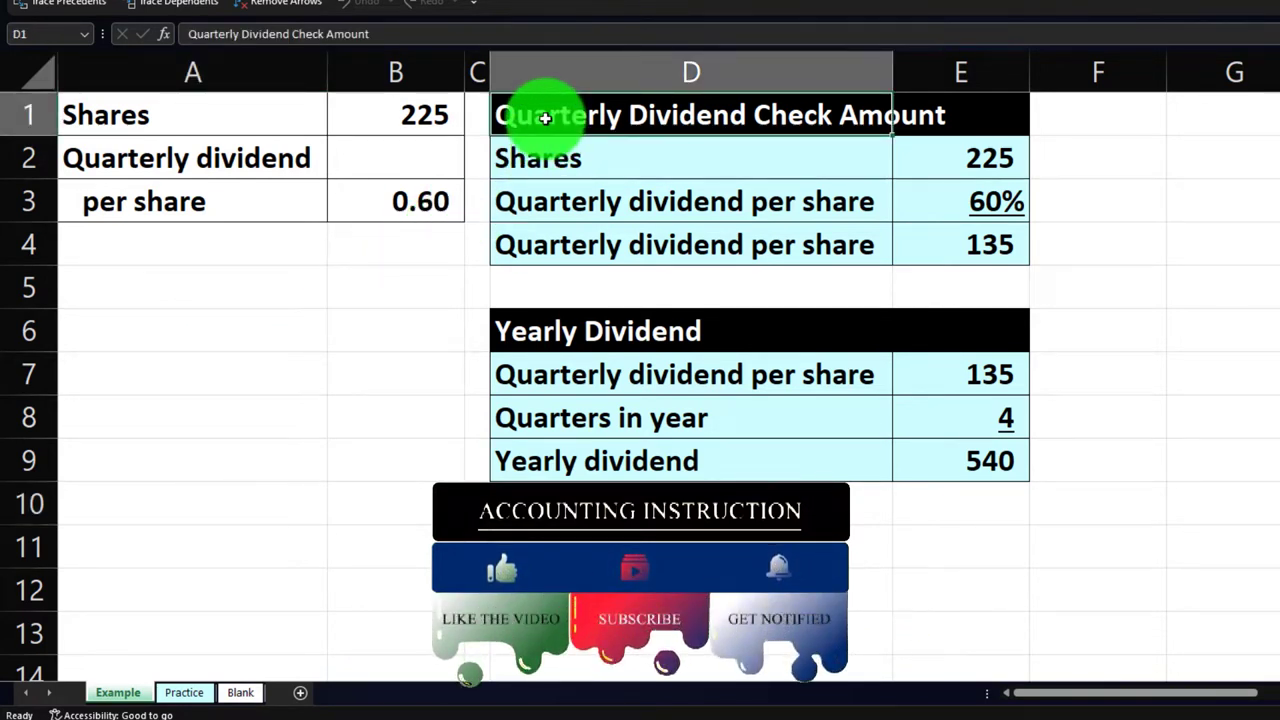
left_click(192, 694)
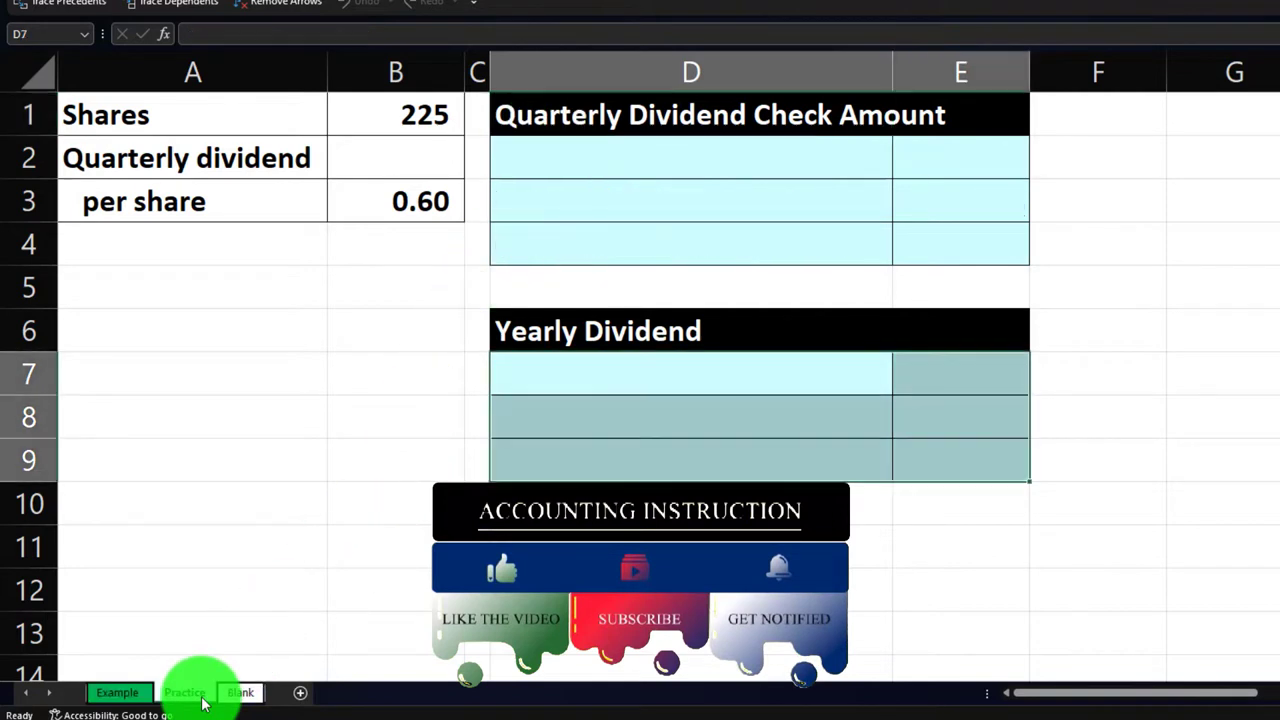
left_click(505, 297)
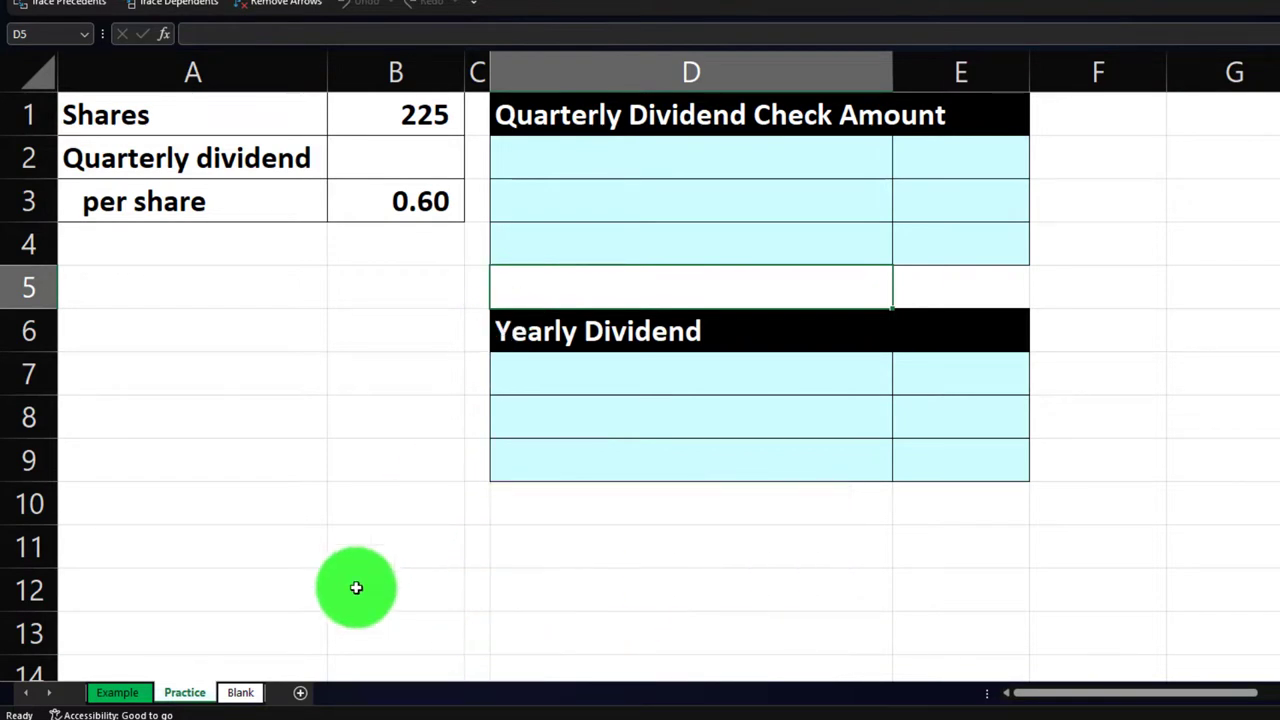
left_click(242, 692)
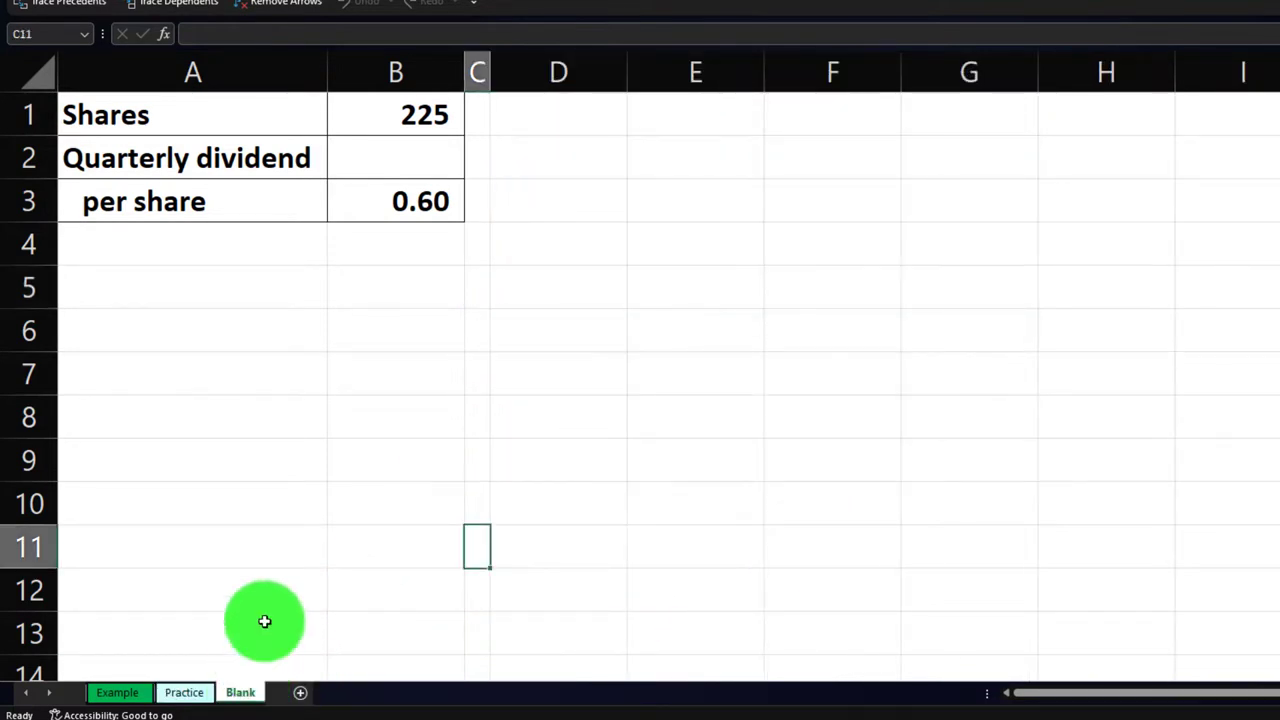
left_click(556, 316)
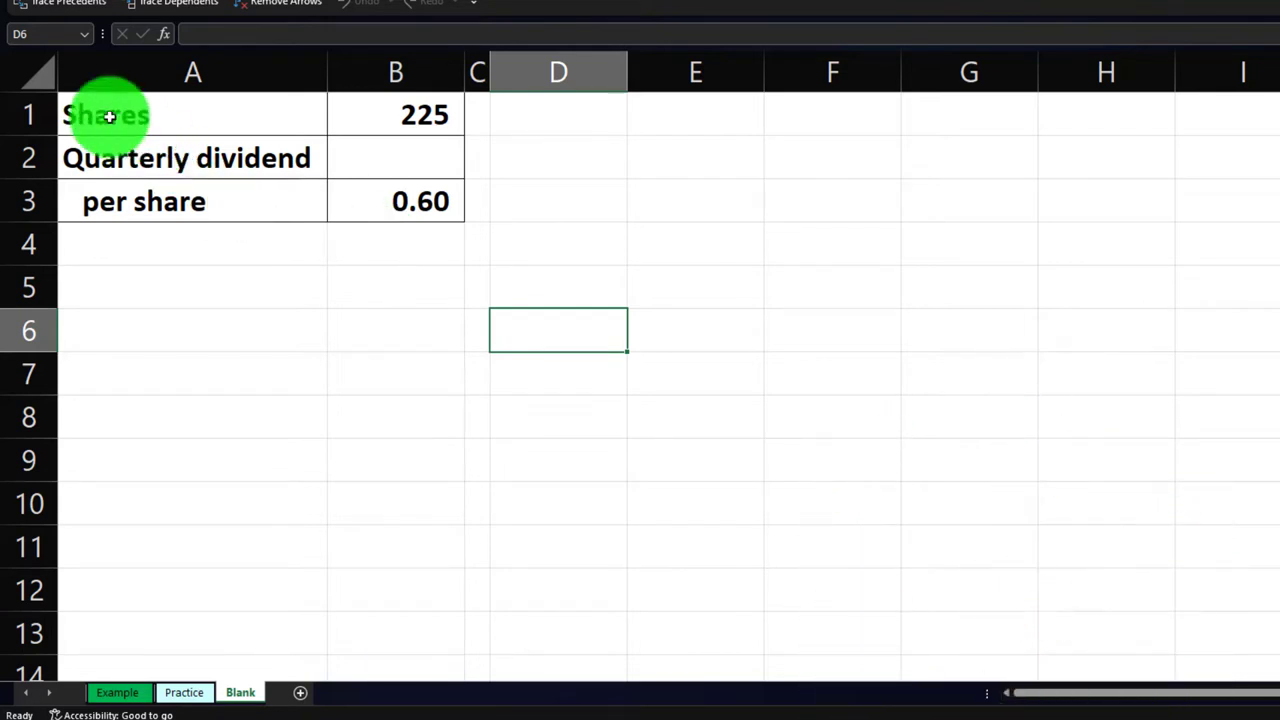
left_click(40, 71)
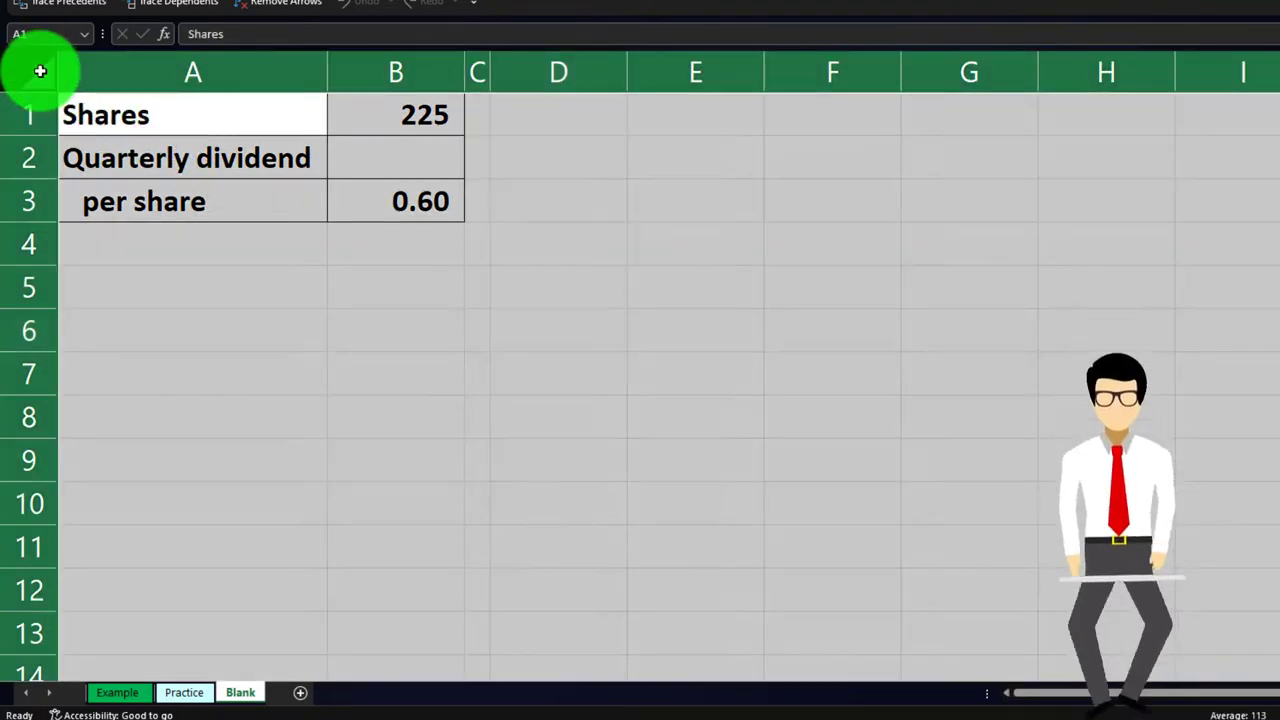
right_click(713, 256)
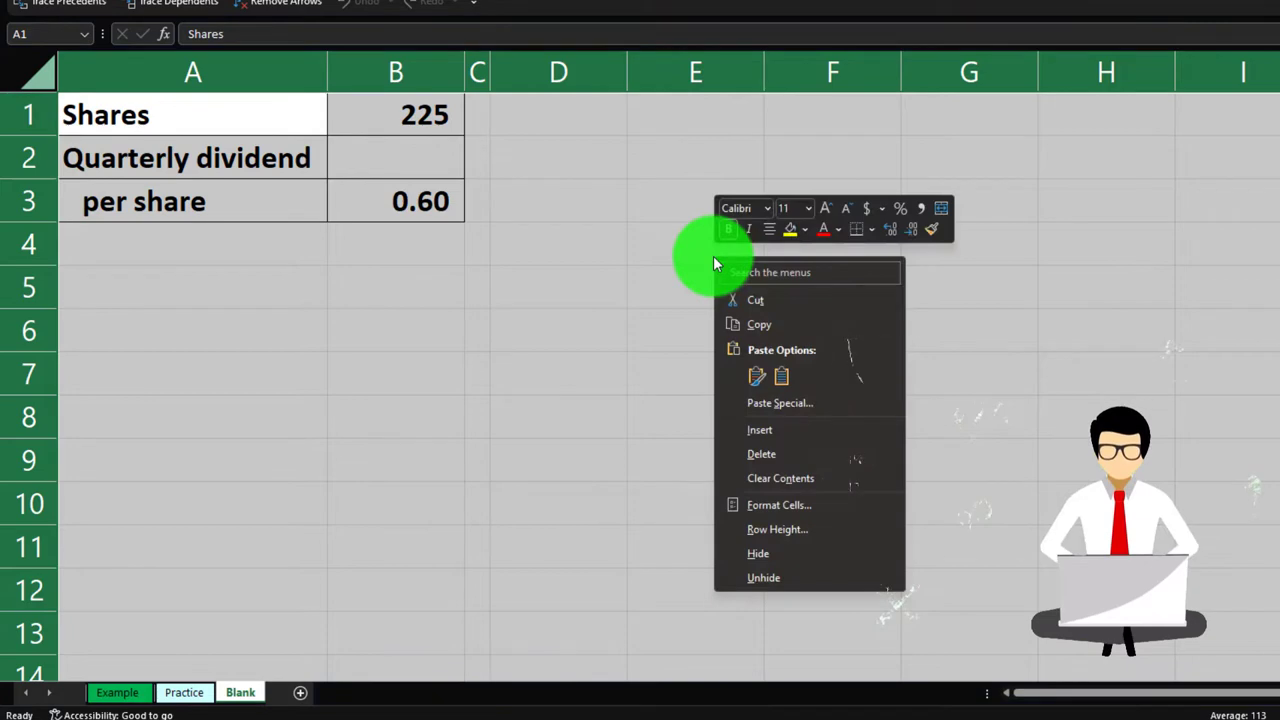
left_click(763, 508)
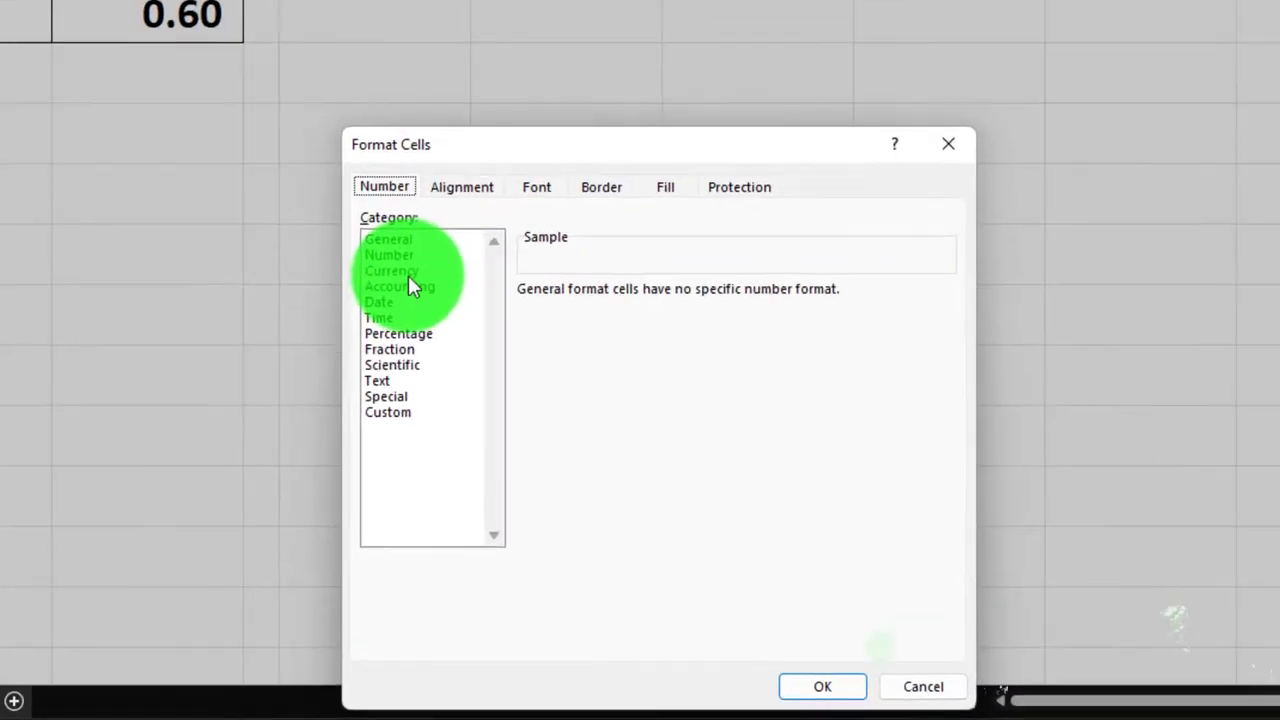
left_click(568, 383)
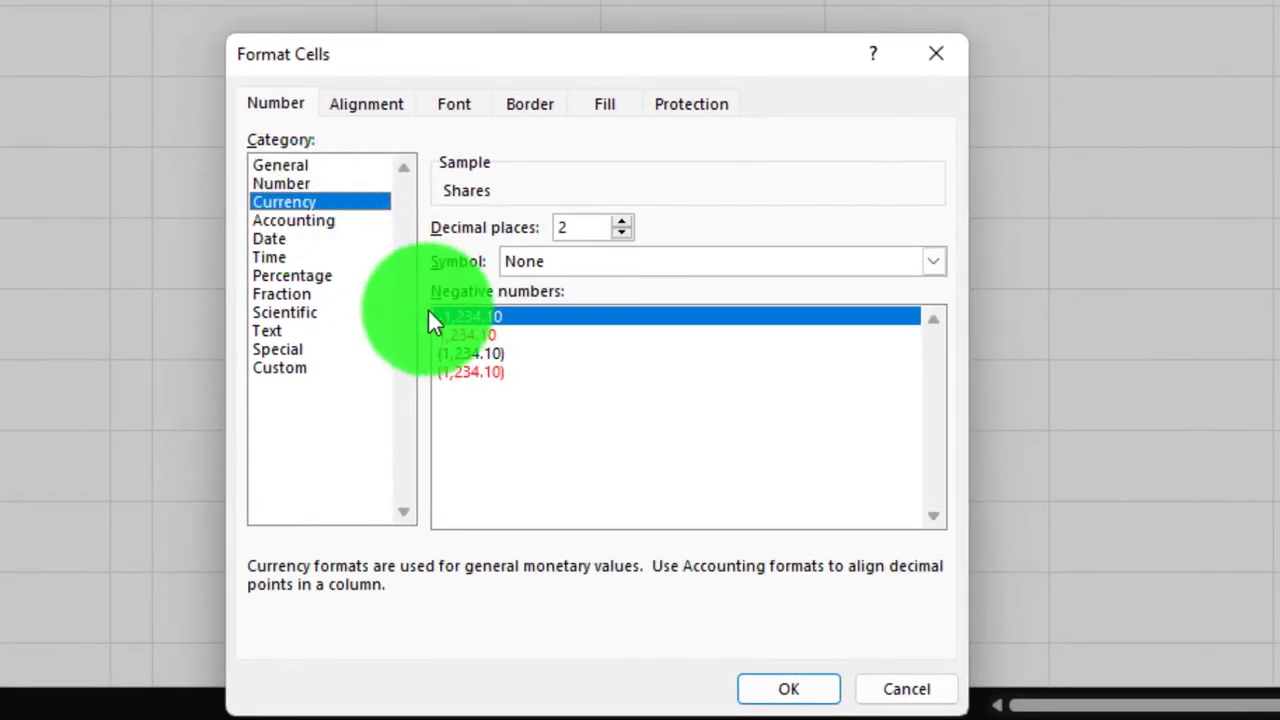
left_click(466, 371)
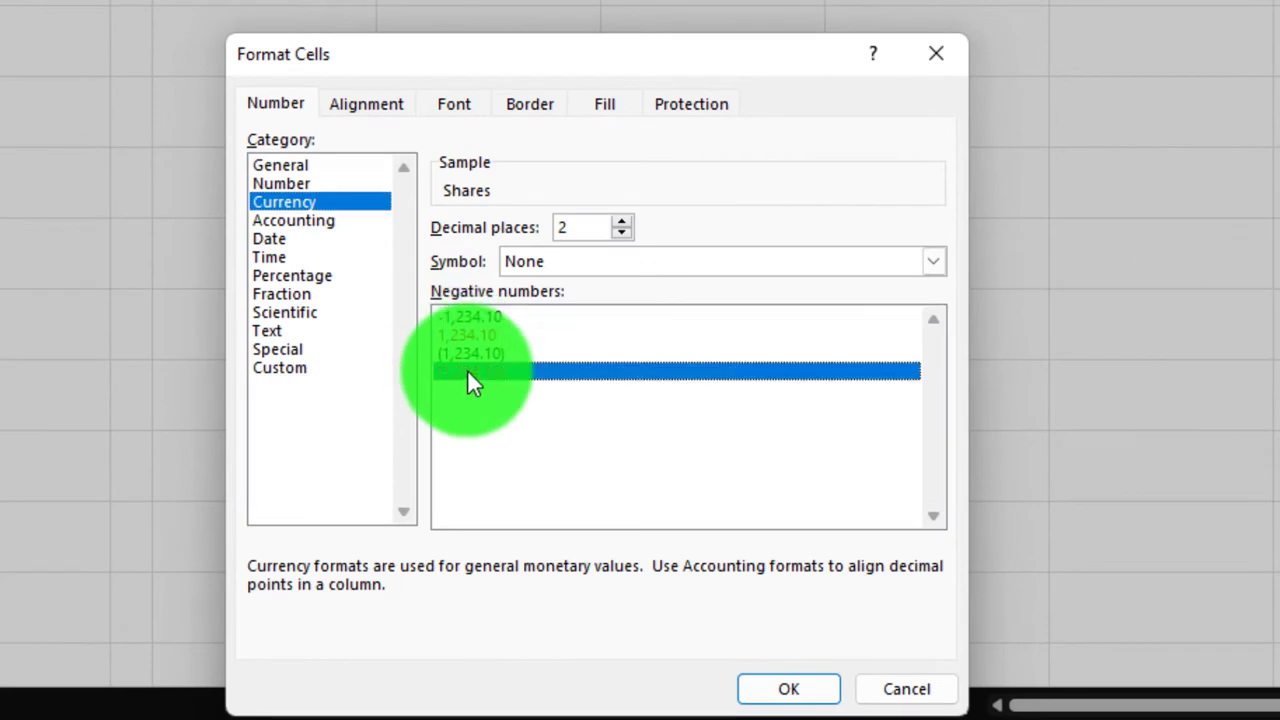
left_click(623, 251)
left_click(623, 251)
double_click(622, 234)
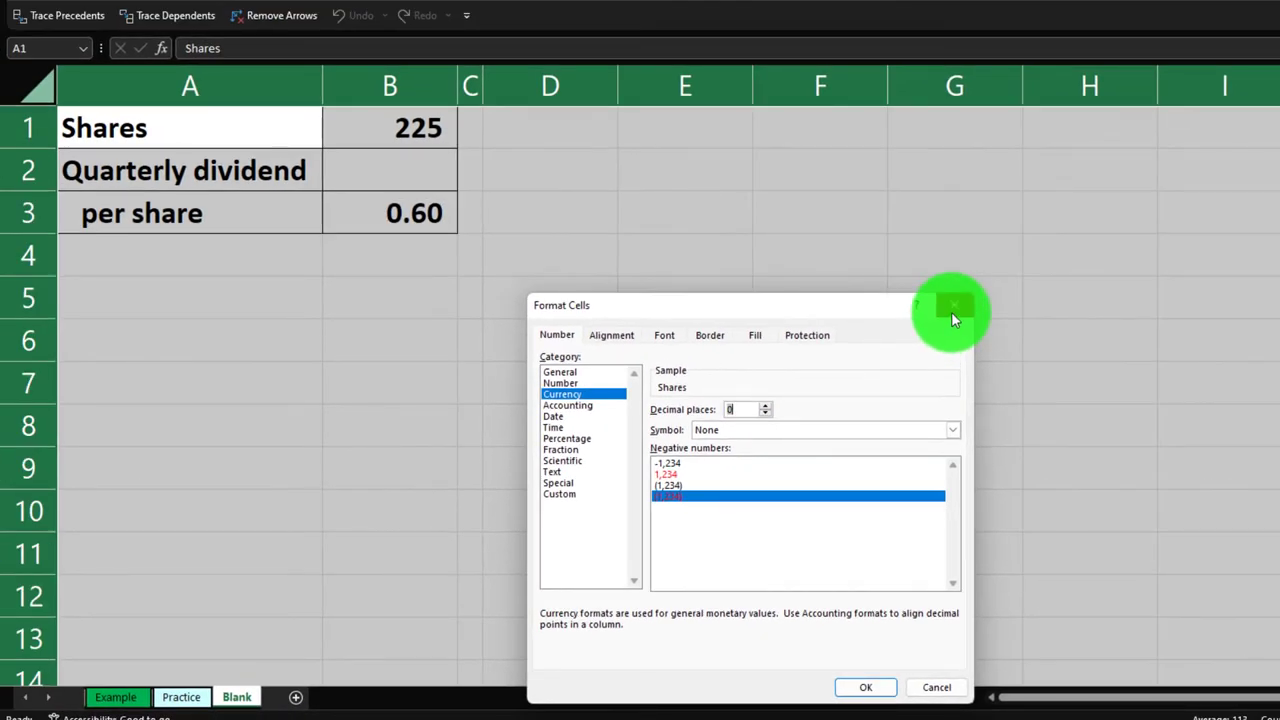
left_click(952, 313)
left_click(263, 260)
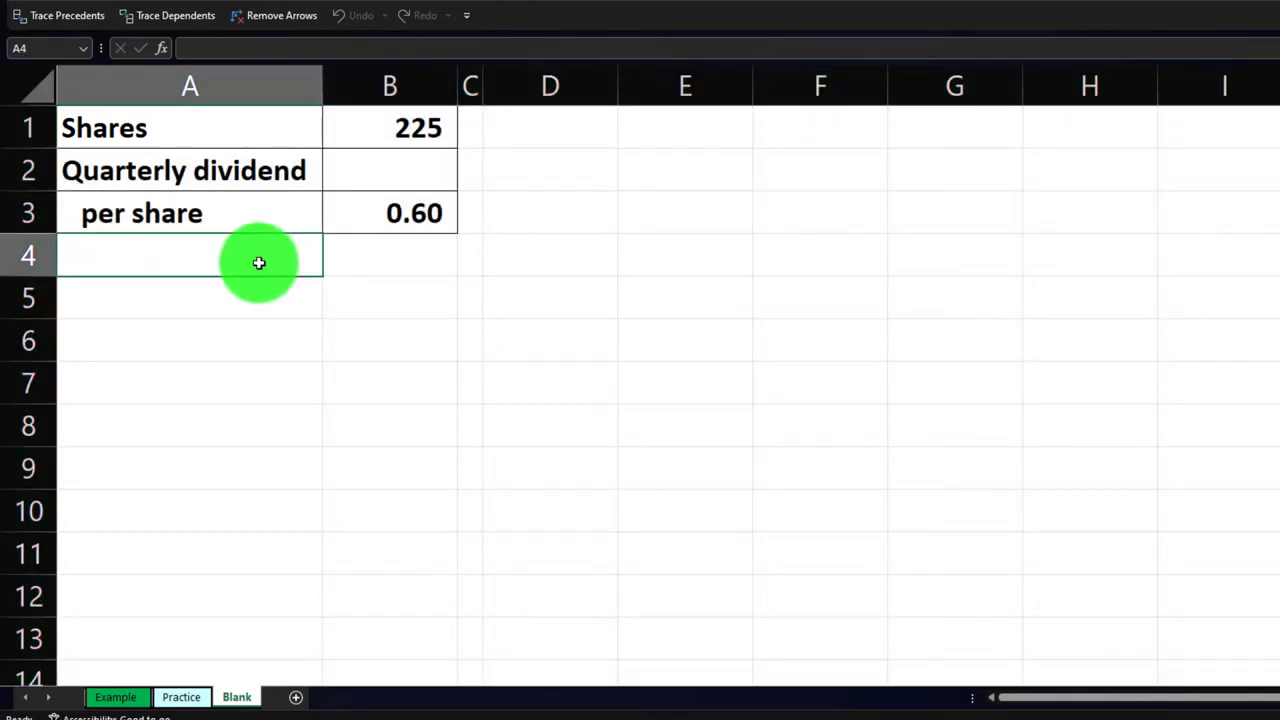
Review the input cells A1–B3, then widen column D to 20.14 characters.
left_click(360, 213)
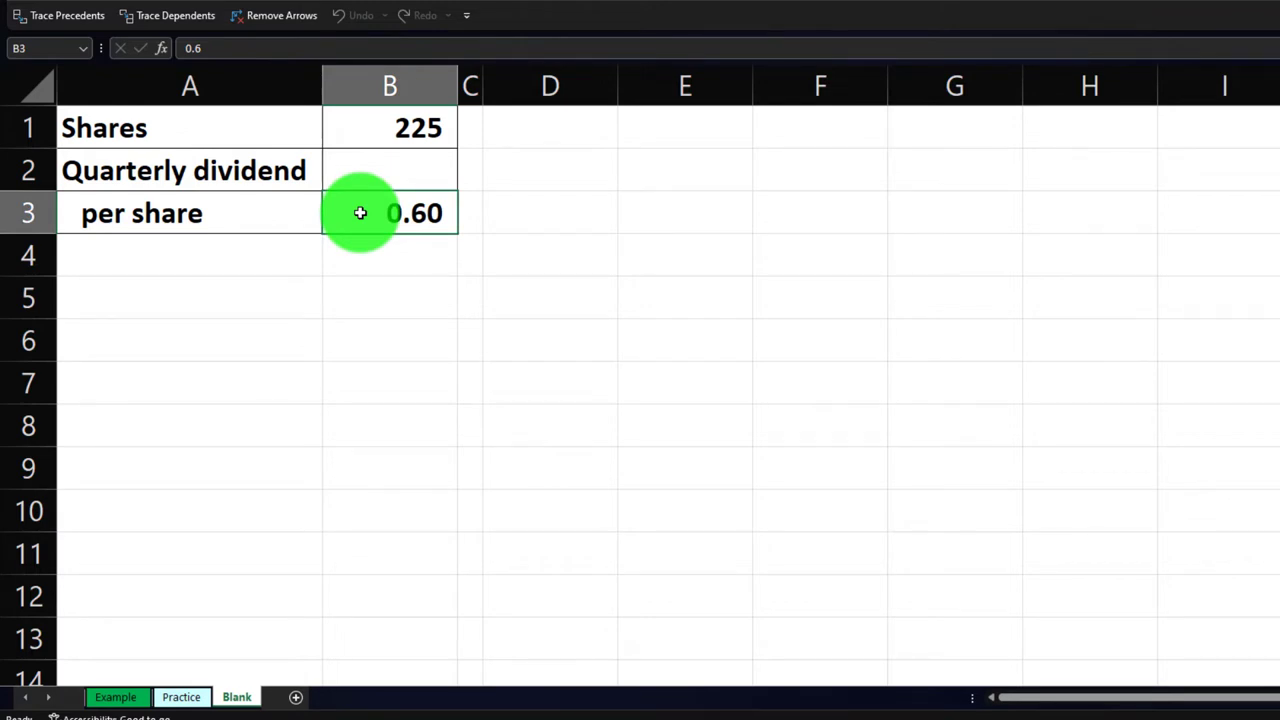
left_click(469, 90)
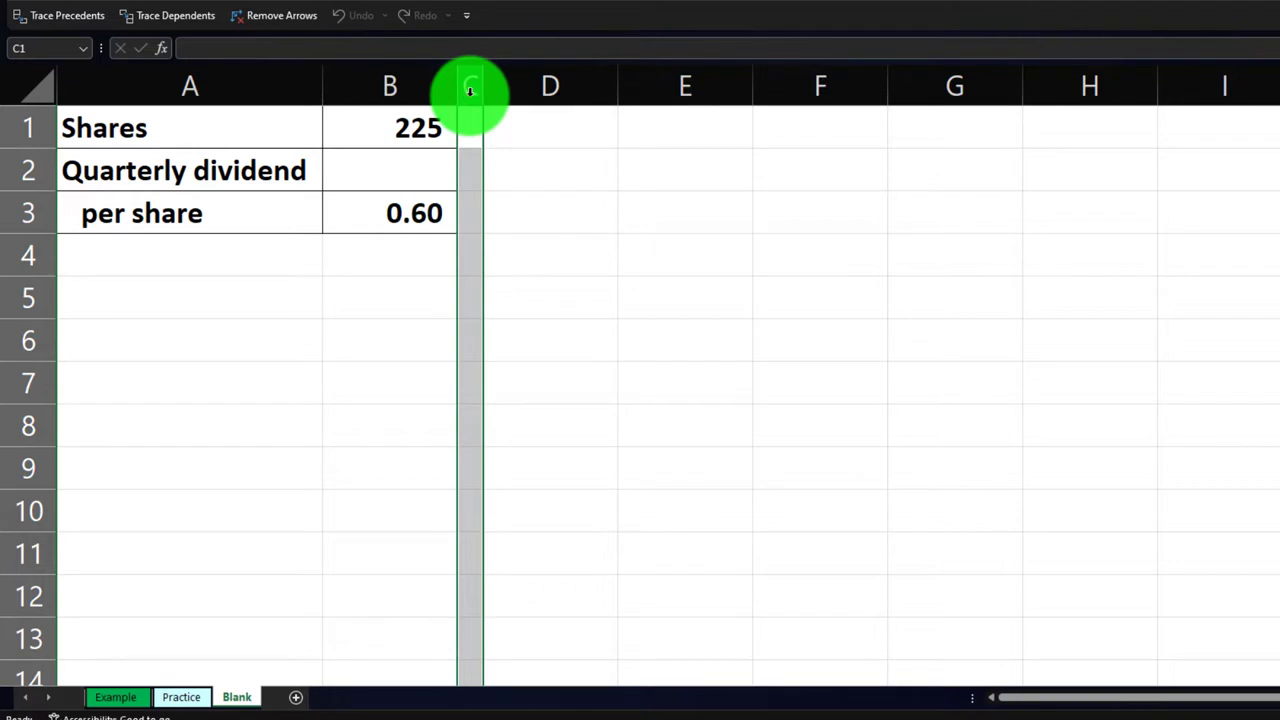
left_click(229, 253)
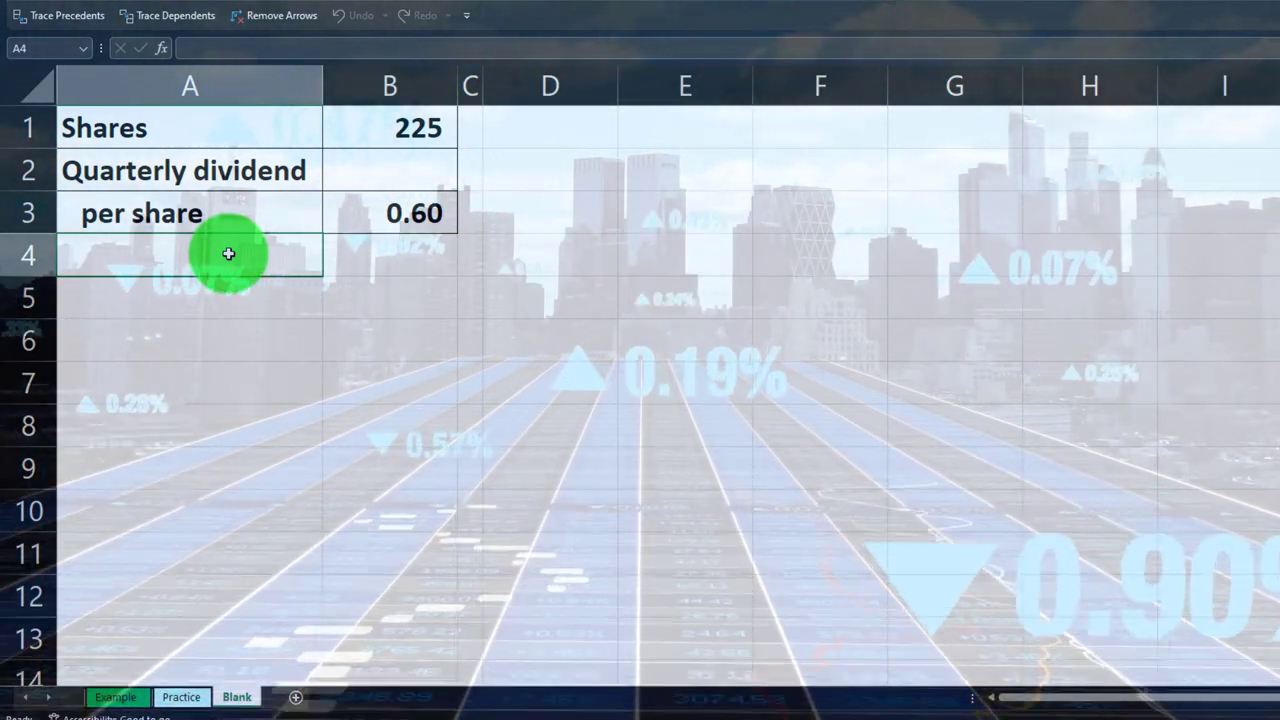
left_click(210, 140)
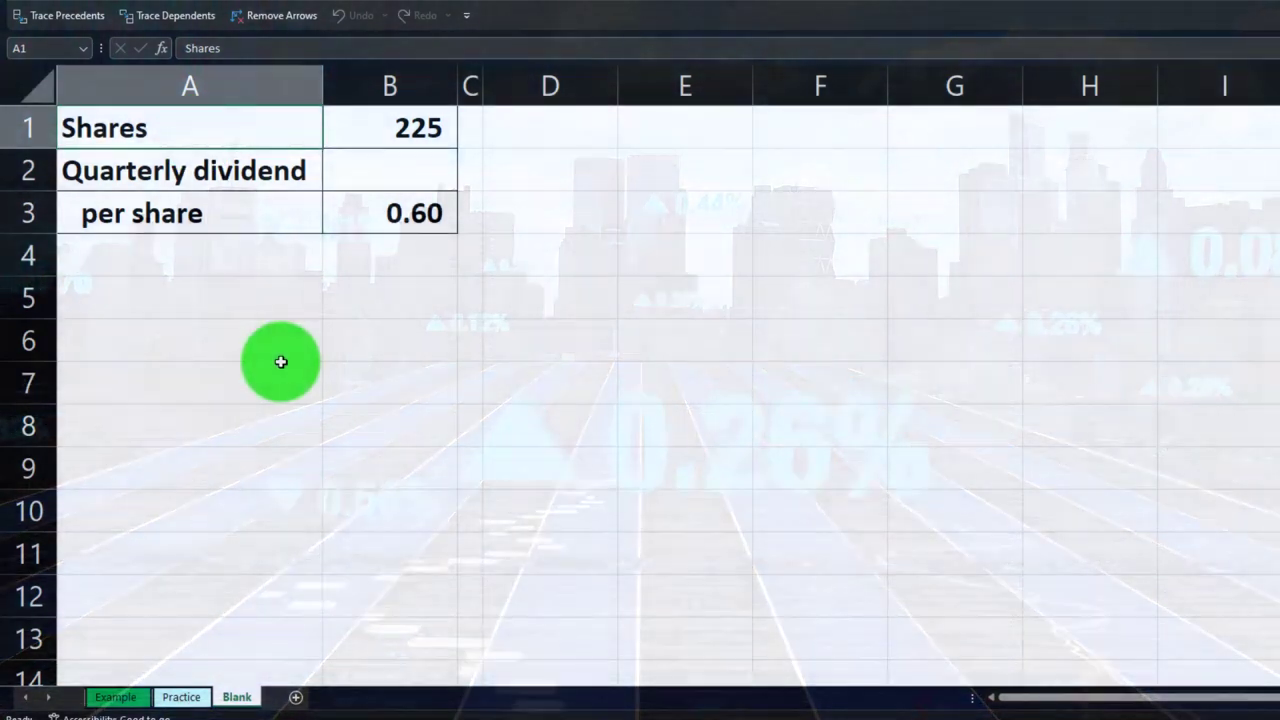
key("Right")
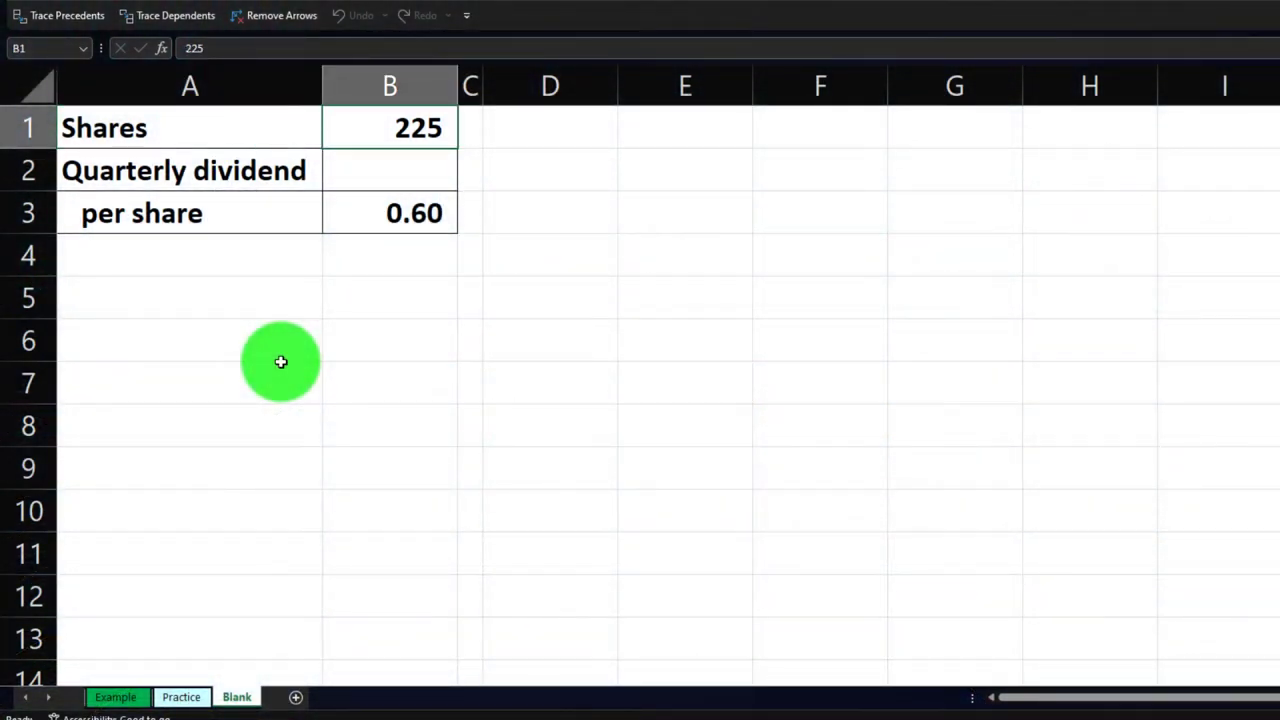
key("Down")
key("Left")
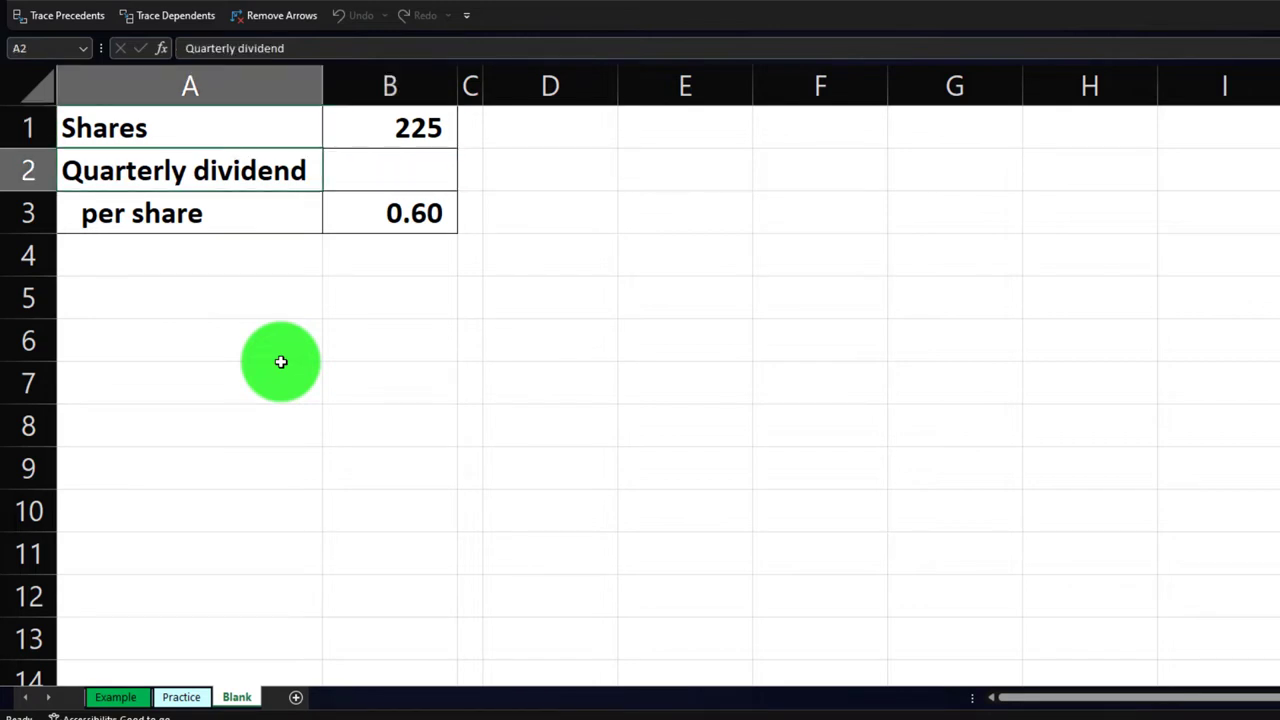
key("Down")
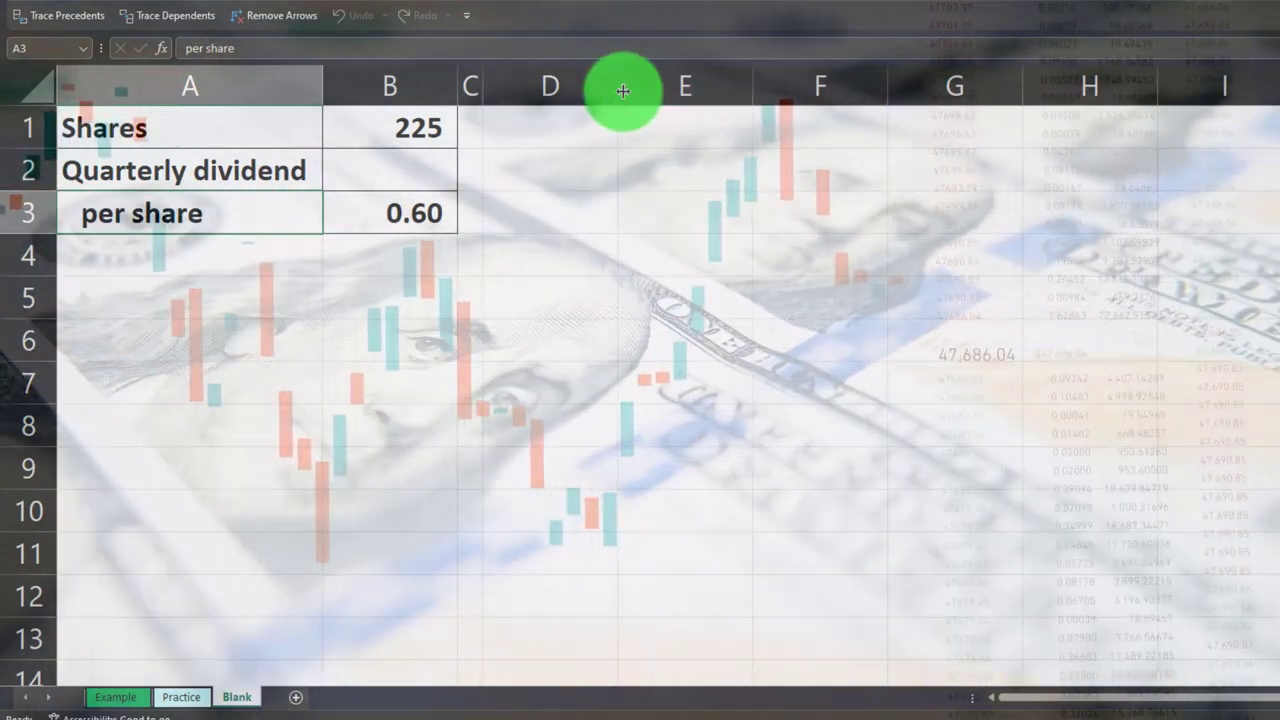
left_click_drag(620, 90, 789, 86)
left_click(657, 131)
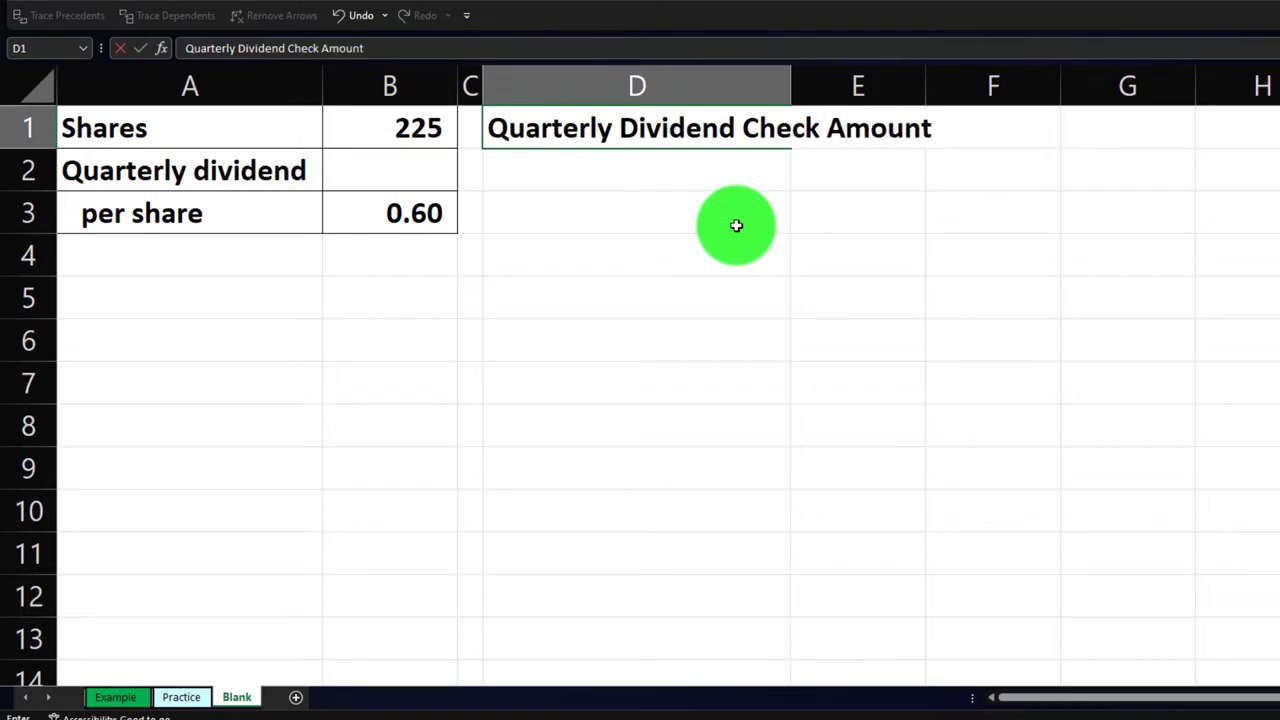
Confirm the D1 heading, give D1:E1 black fill with white text, and widen column D to fit.
key("Return")
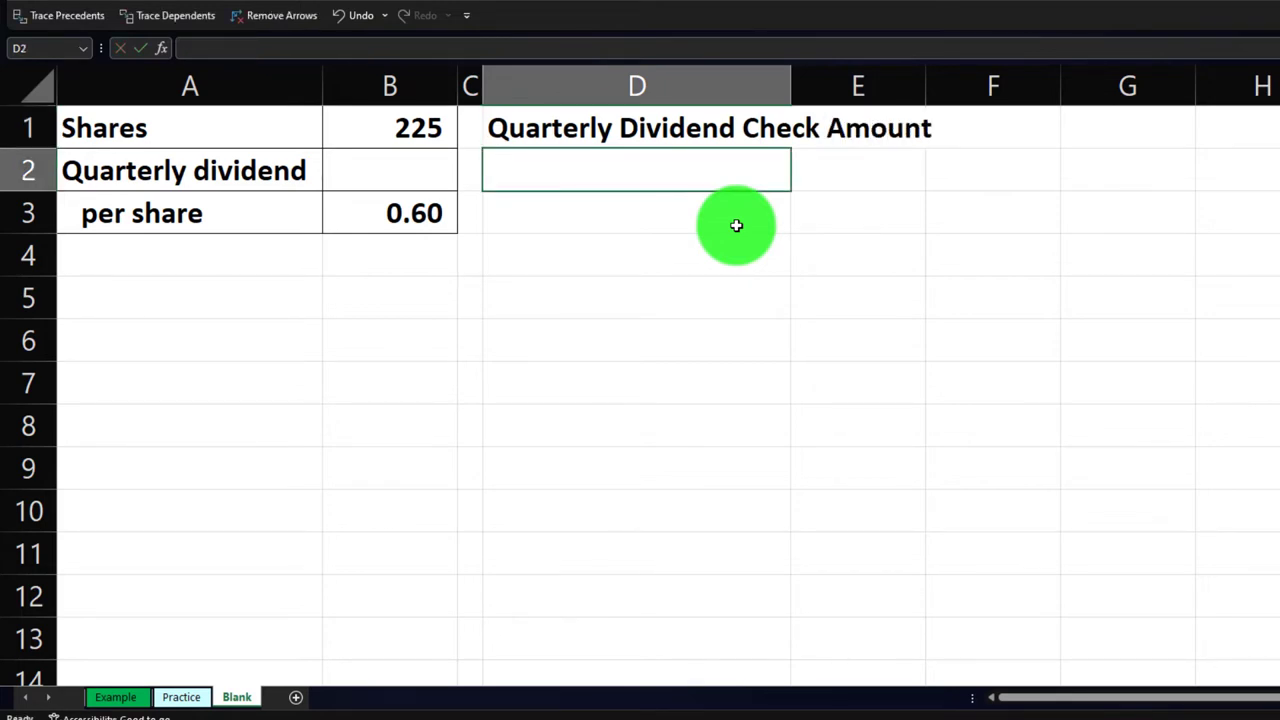
left_click_drag(700, 127, 818, 124)
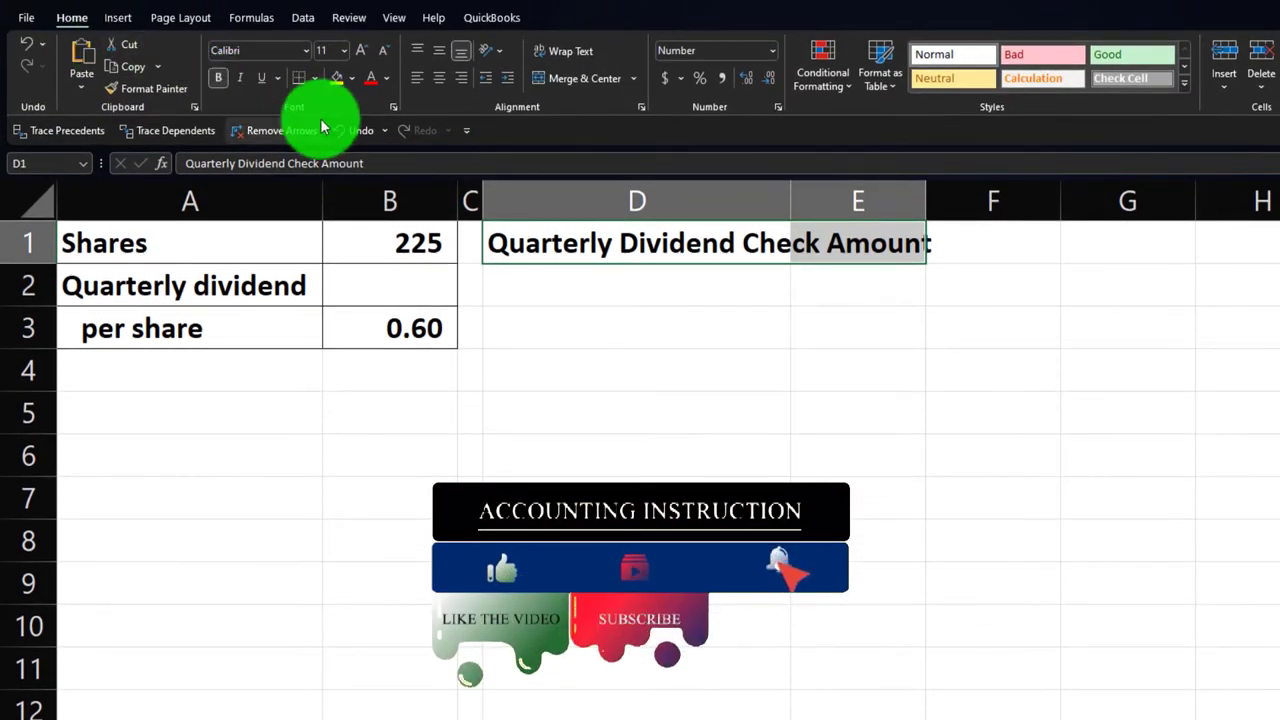
left_click(352, 79)
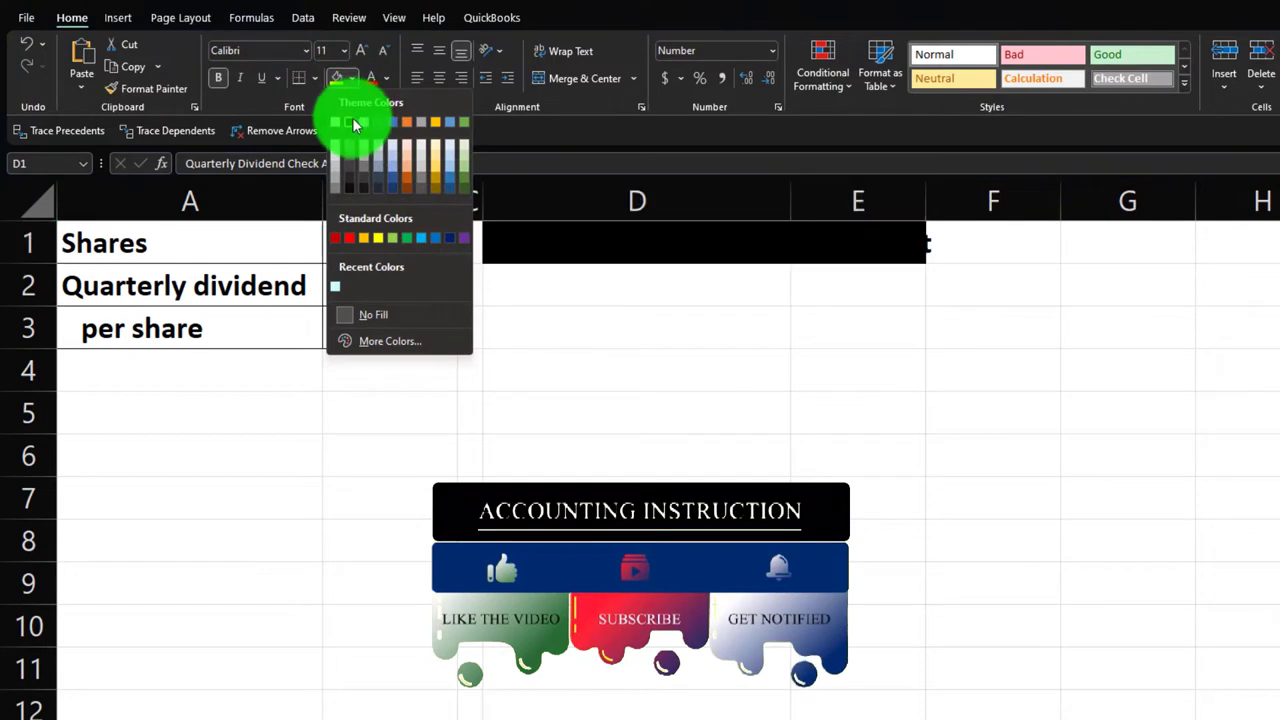
left_click(349, 121)
left_click(388, 79)
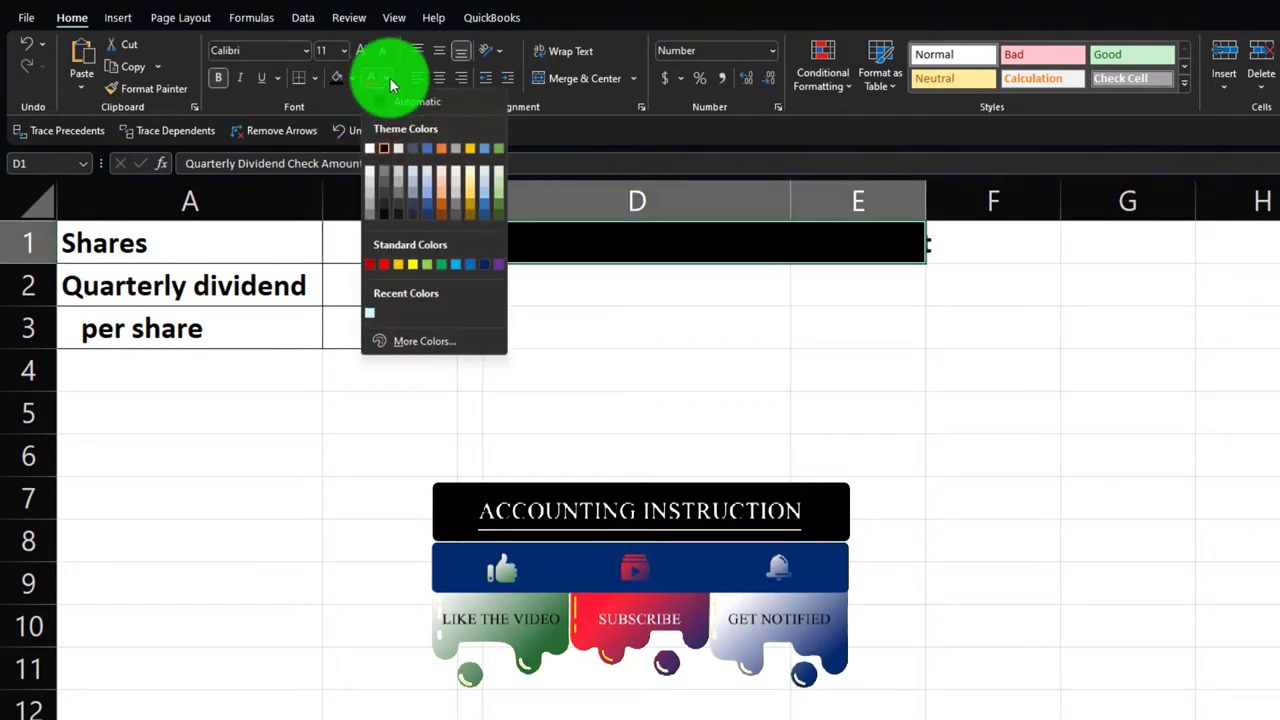
left_click(369, 148)
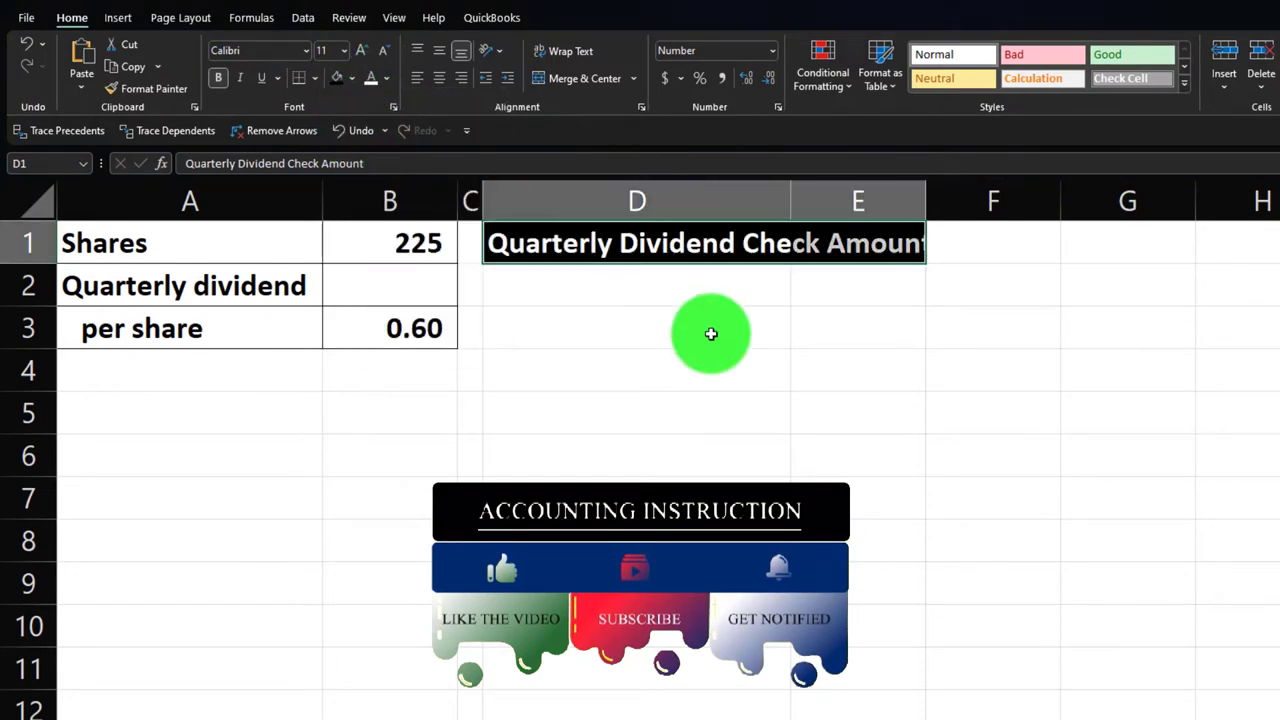
left_click(694, 325)
left_click_drag(790, 207, 823, 204)
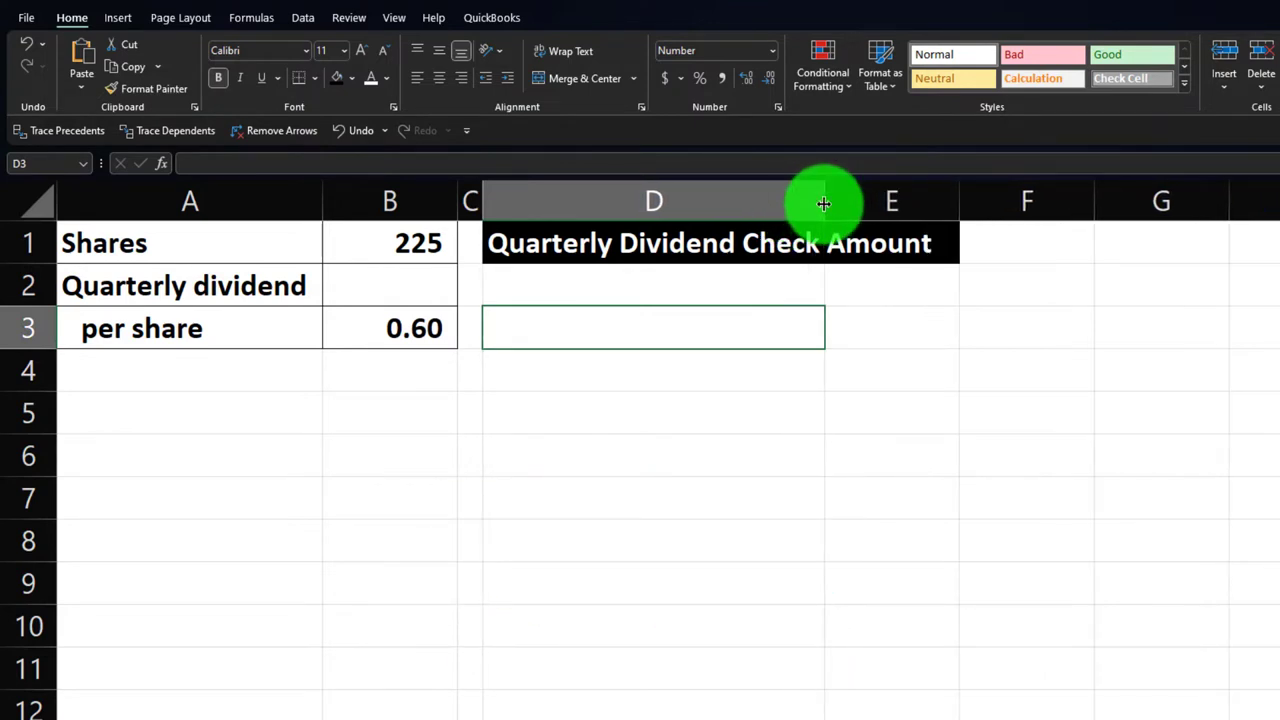
Label D2 'Shares' and link E2 to B1, showing 225.
left_click(651, 289)
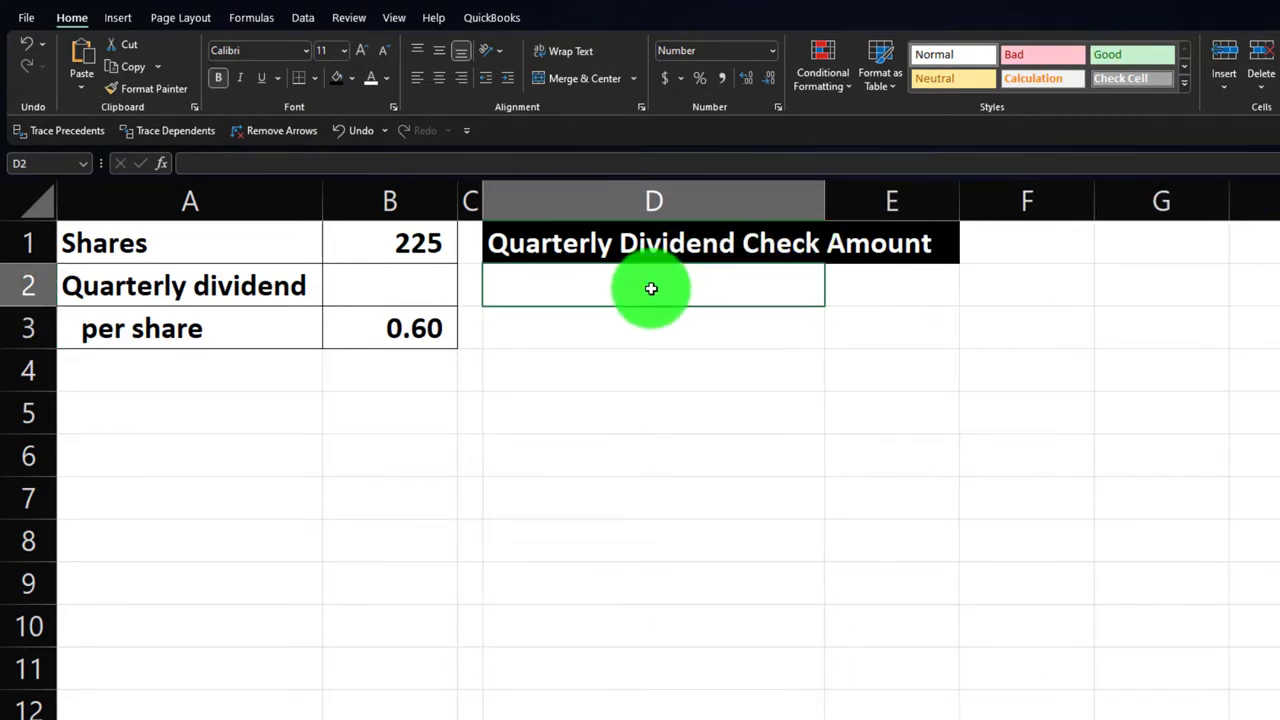
type("Share")
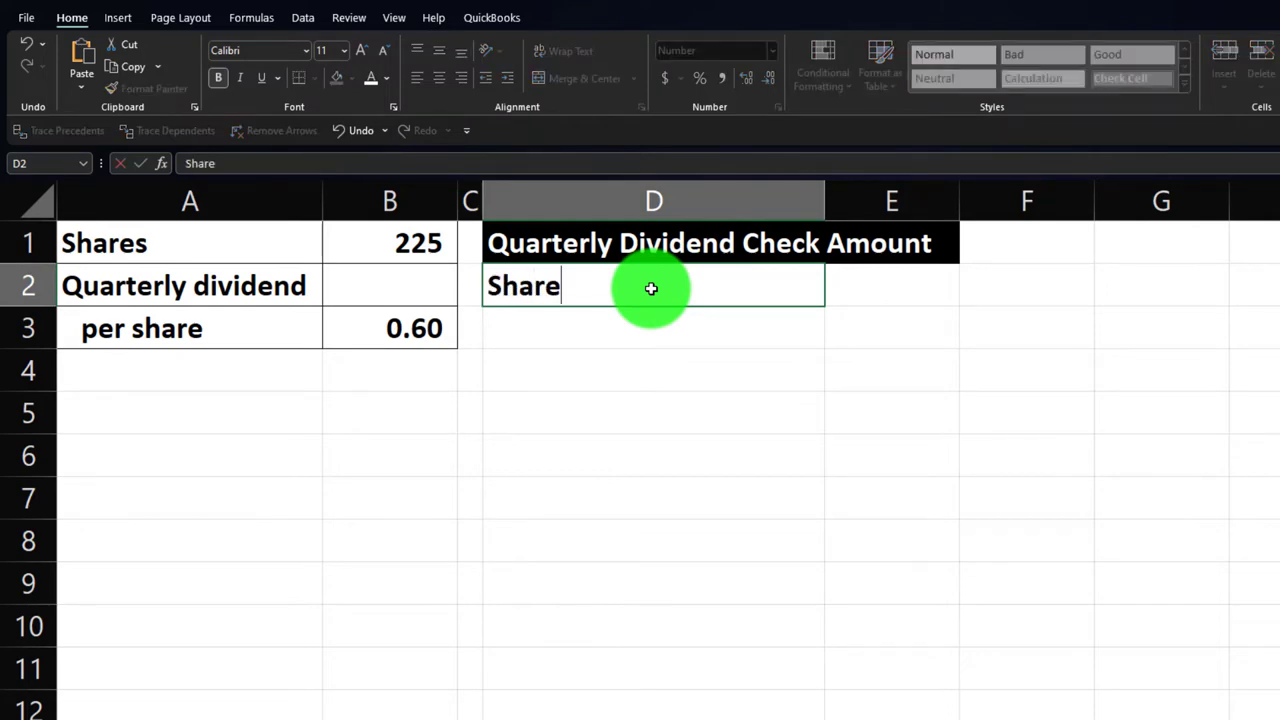
type("s")
key("Tab")
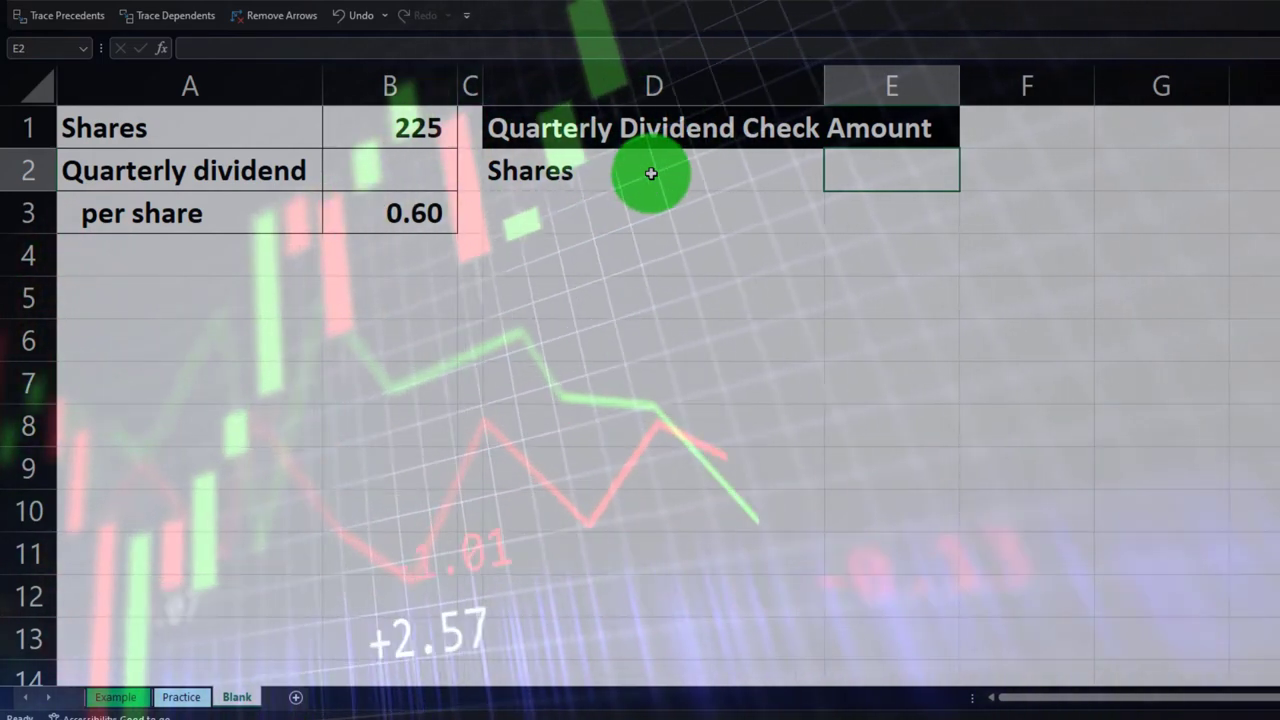
type("=")
key("Left")
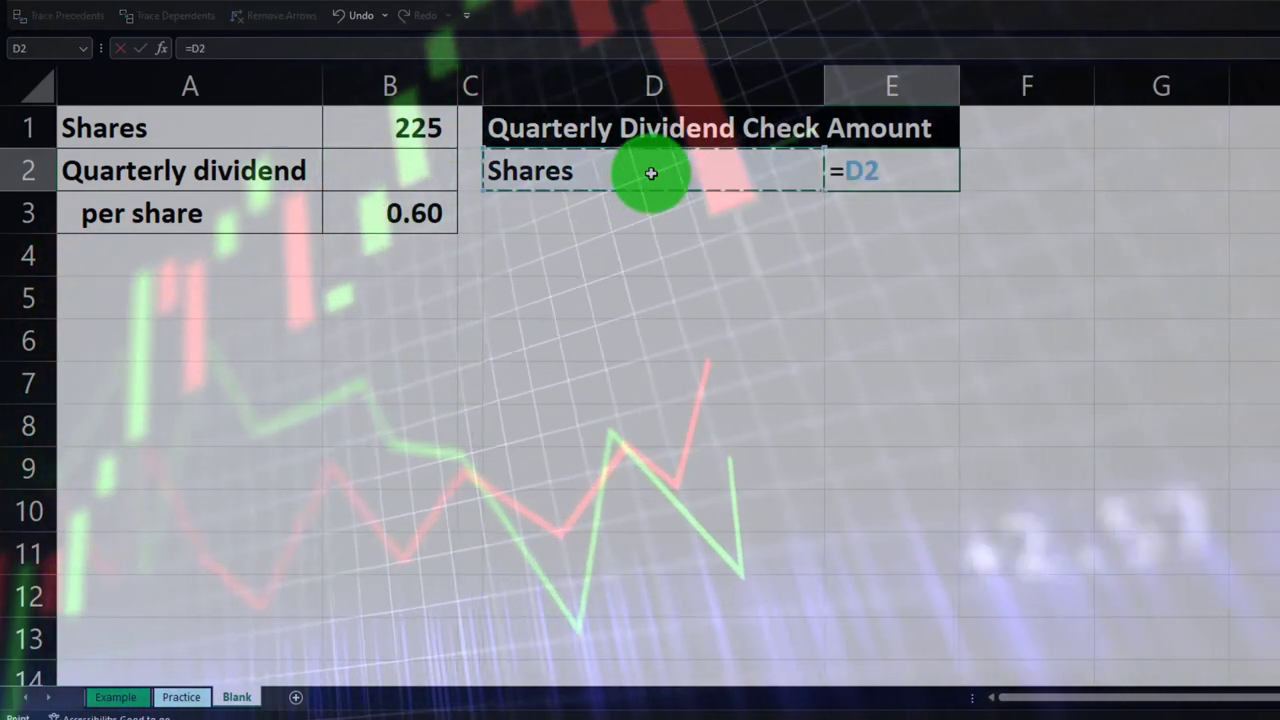
key("Left")
key("Left")
key("Up")
key("Return")
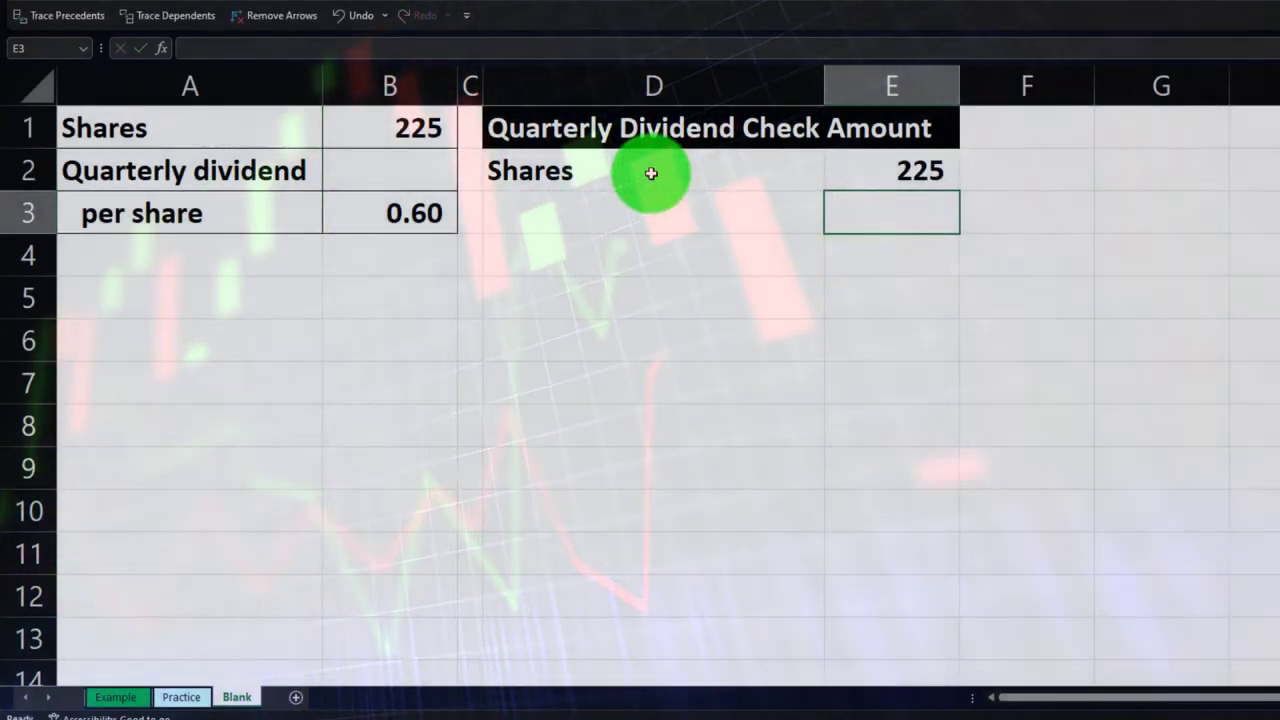
Add the per-share dividend label in D3 and link E3 to the B3 amount.
key("Left")
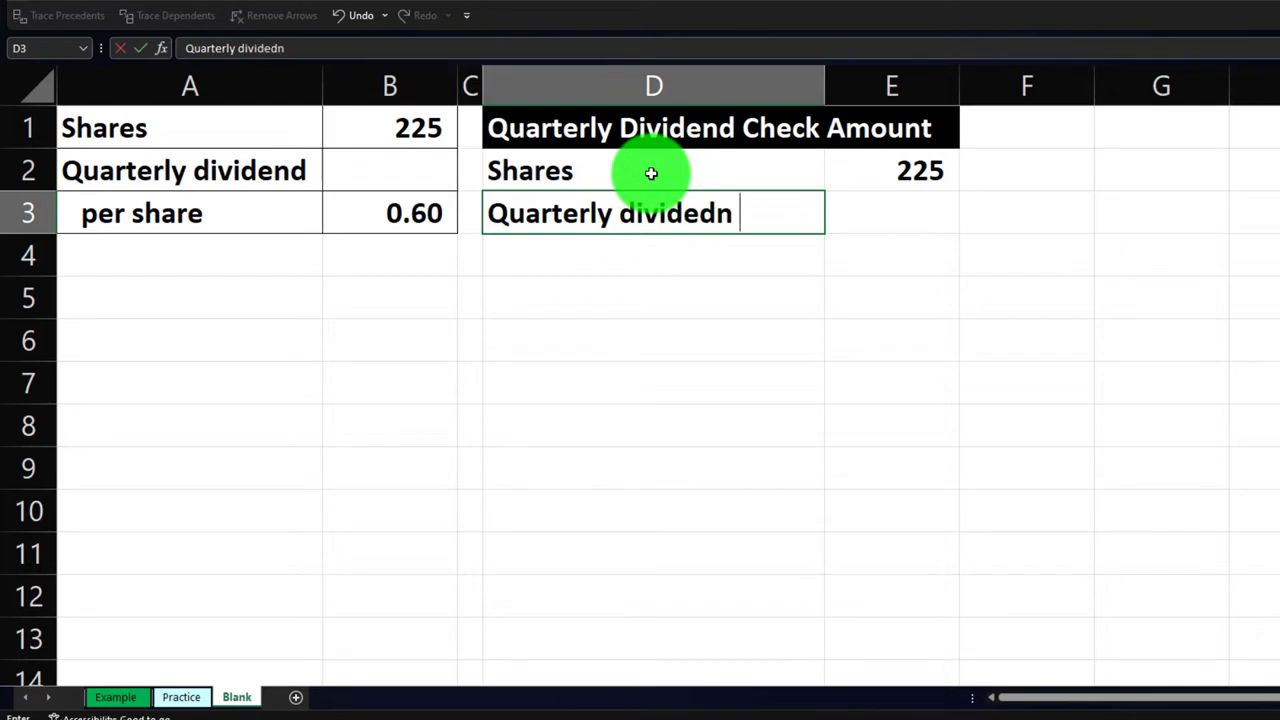
key("Tab")
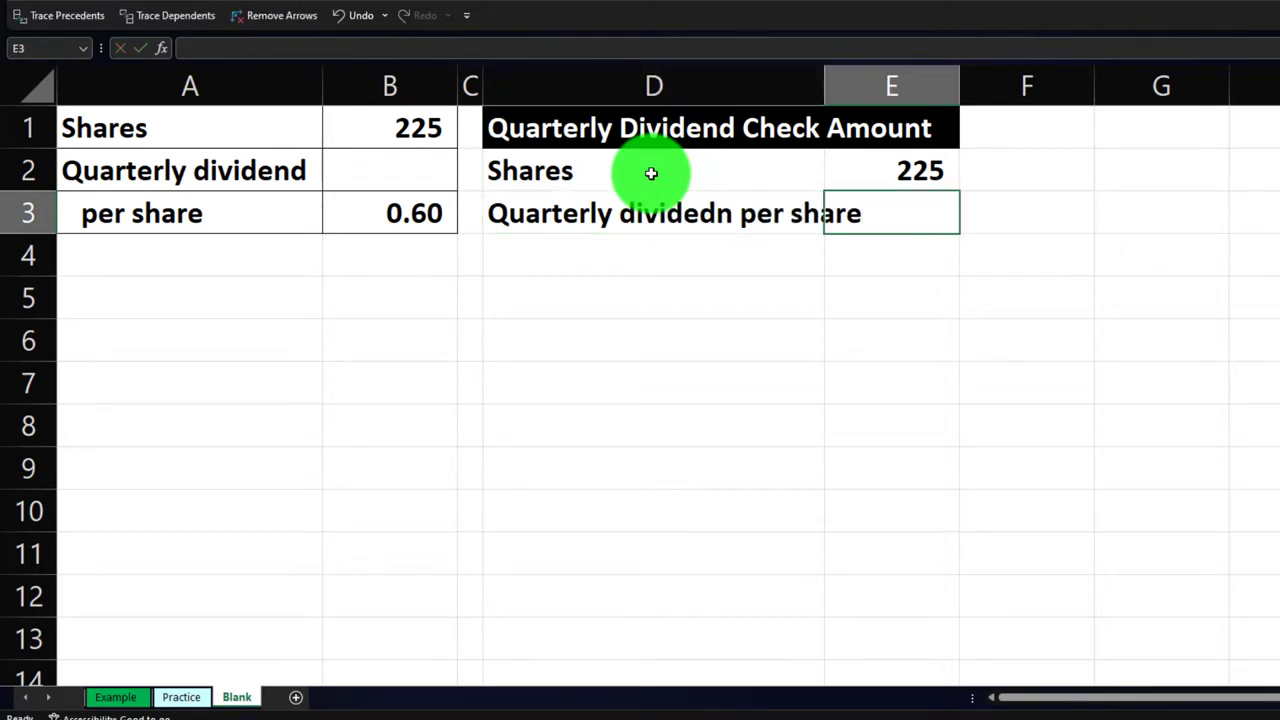
type("=")
key("Left")
key("Left")
key("Left")
key("Return")
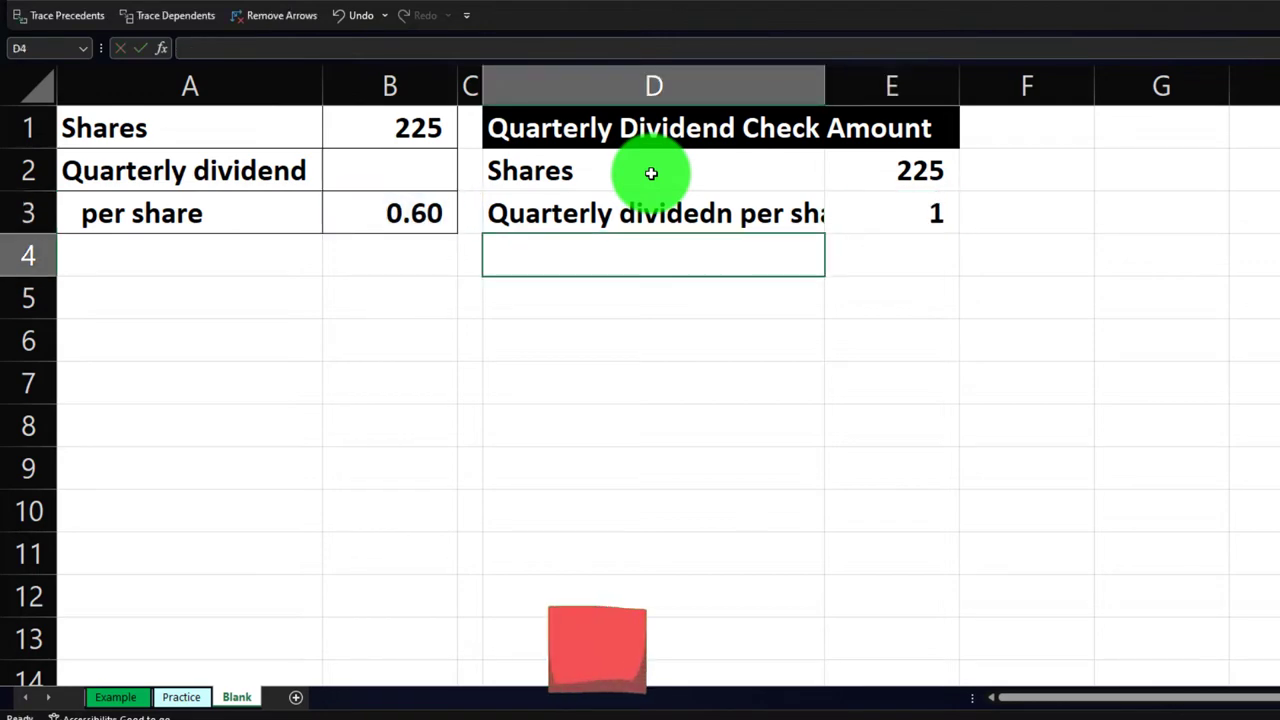
left_click(878, 218)
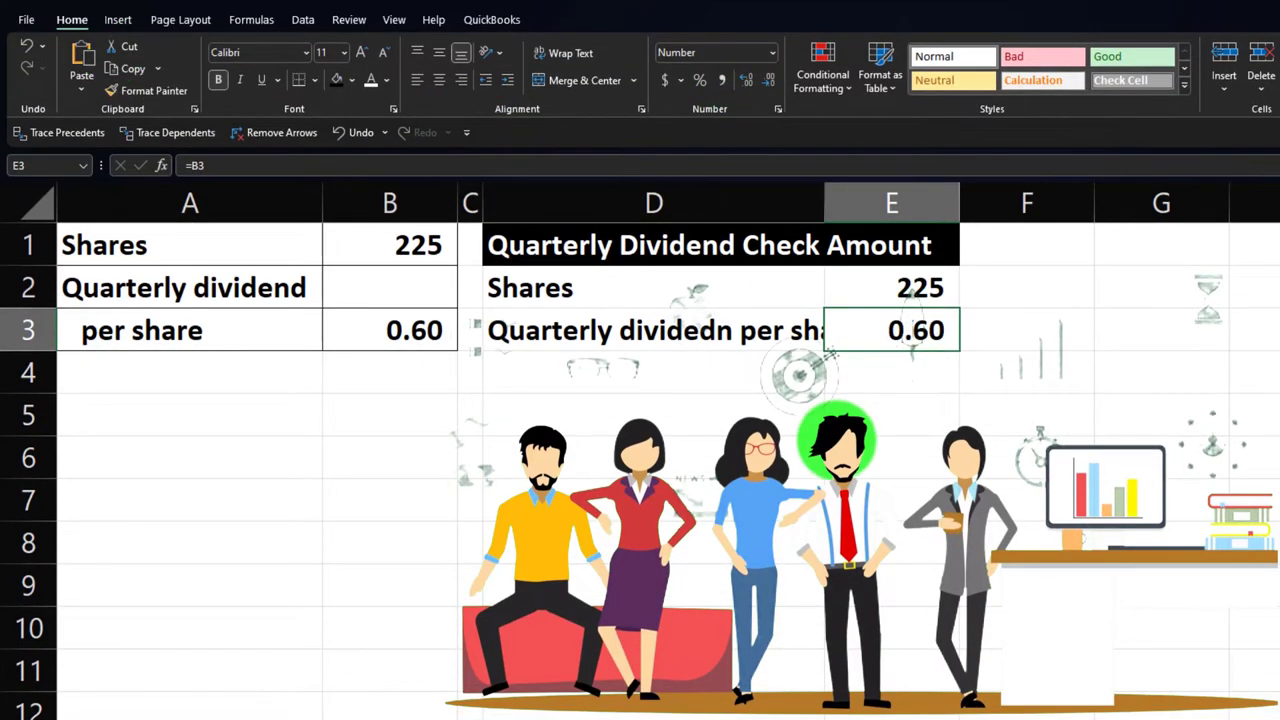
Widen column D so the per-share label fits.
left_click(832, 445)
left_click_drag(826, 211, 884, 210)
left_click_drag(881, 210, 878, 210)
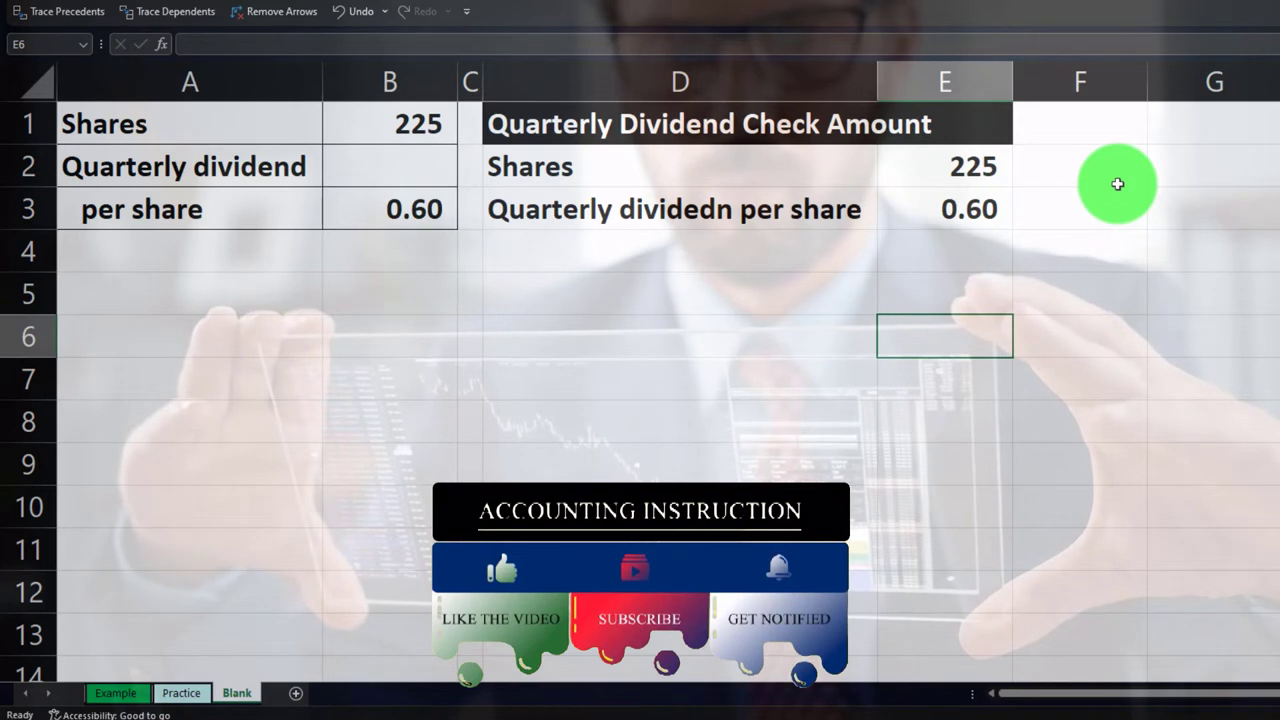
Fix the misspelling in the D3 label so it reads 'Quarterly dividend per share'.
double_click(722, 212)
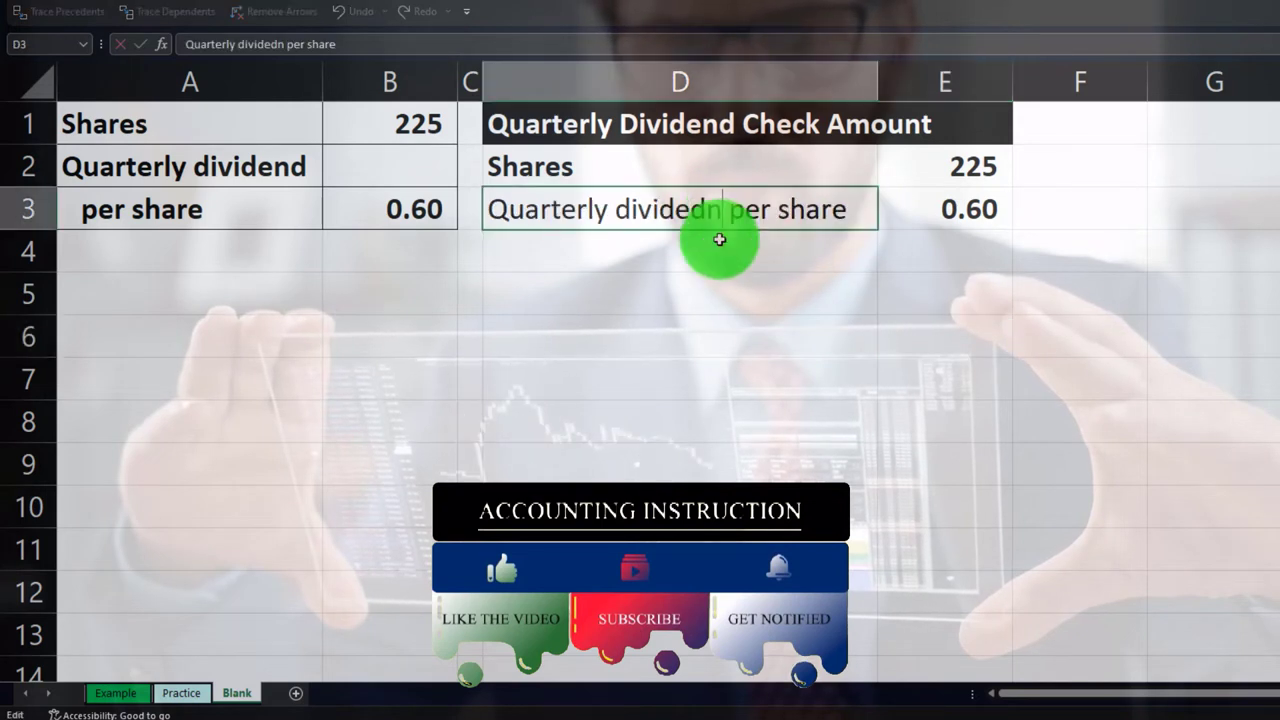
key("BackSpace")
key("BackSpace")
type("nd")
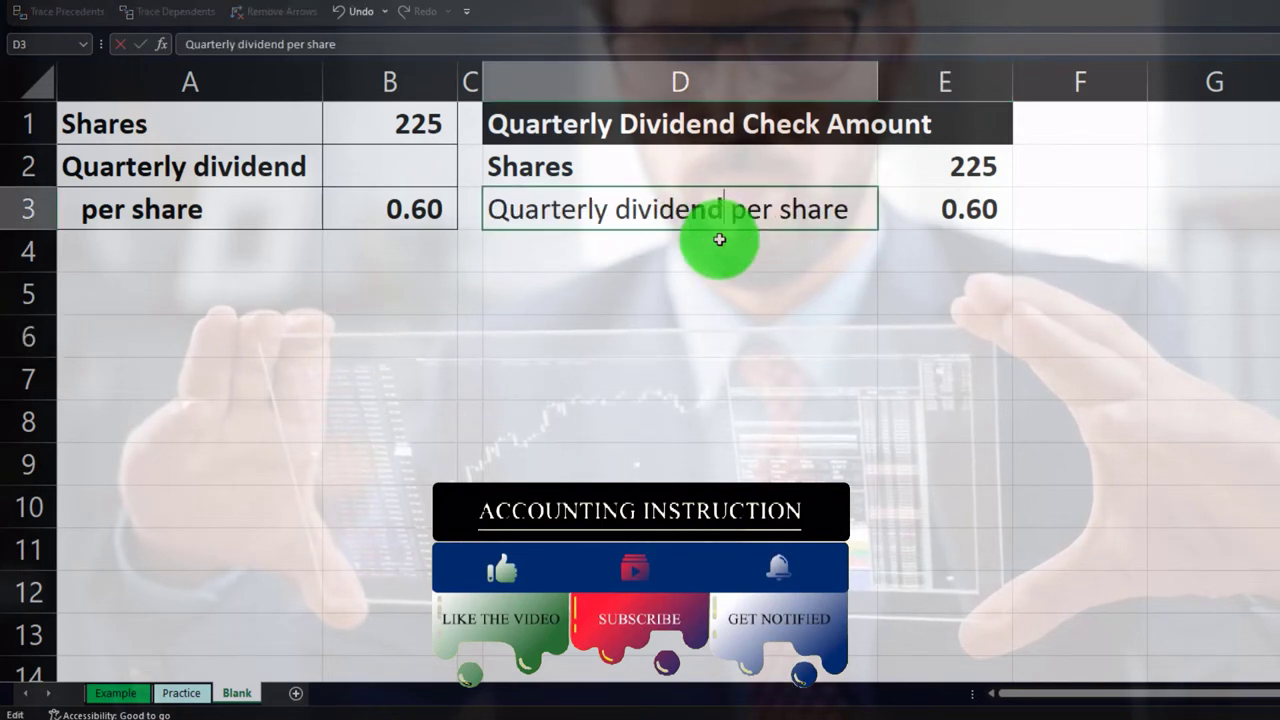
key("Return")
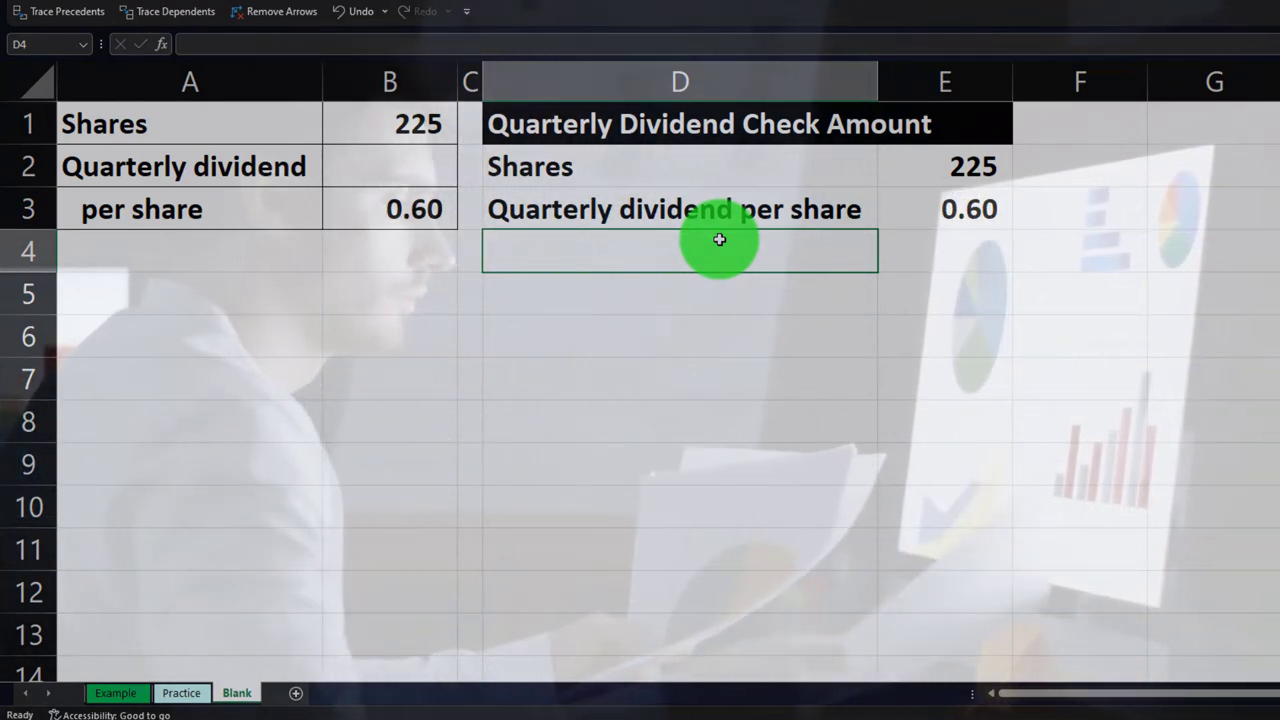
Underline the 0.60 in E3 and begin a 'Quarterly dividedn per share' entry in D4.
left_click(912, 204)
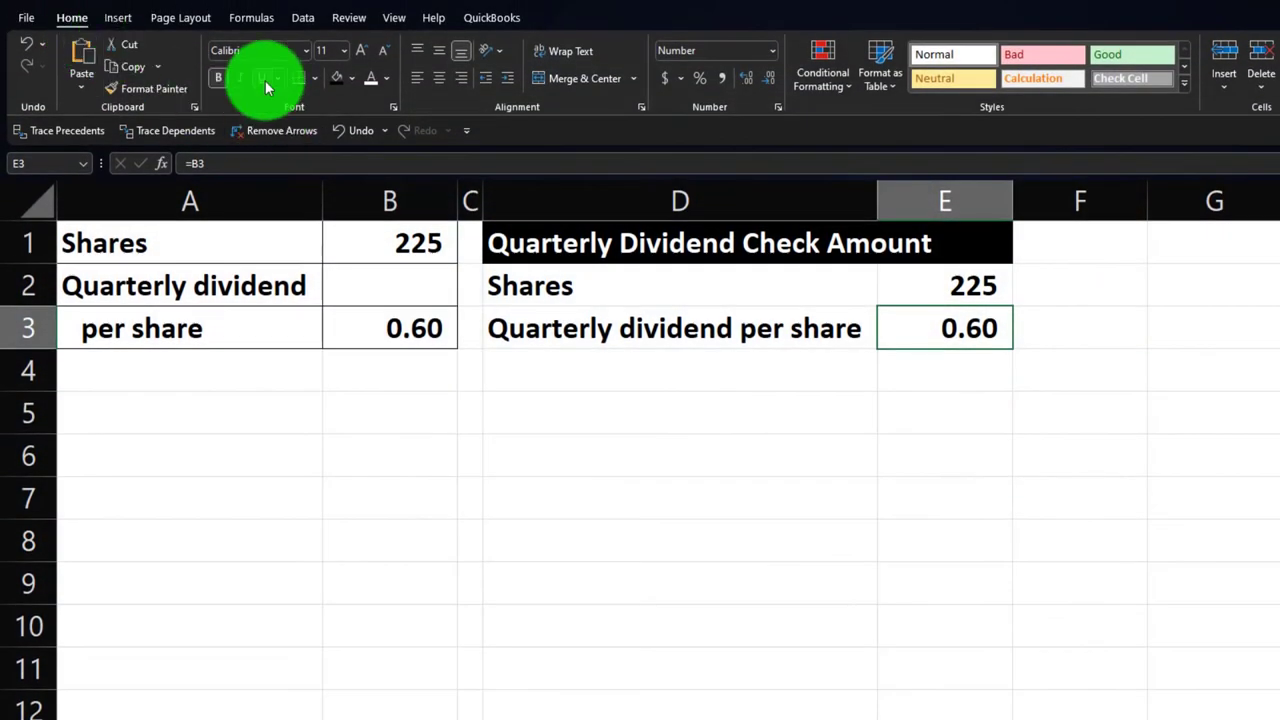
key("Down")
key("Left")
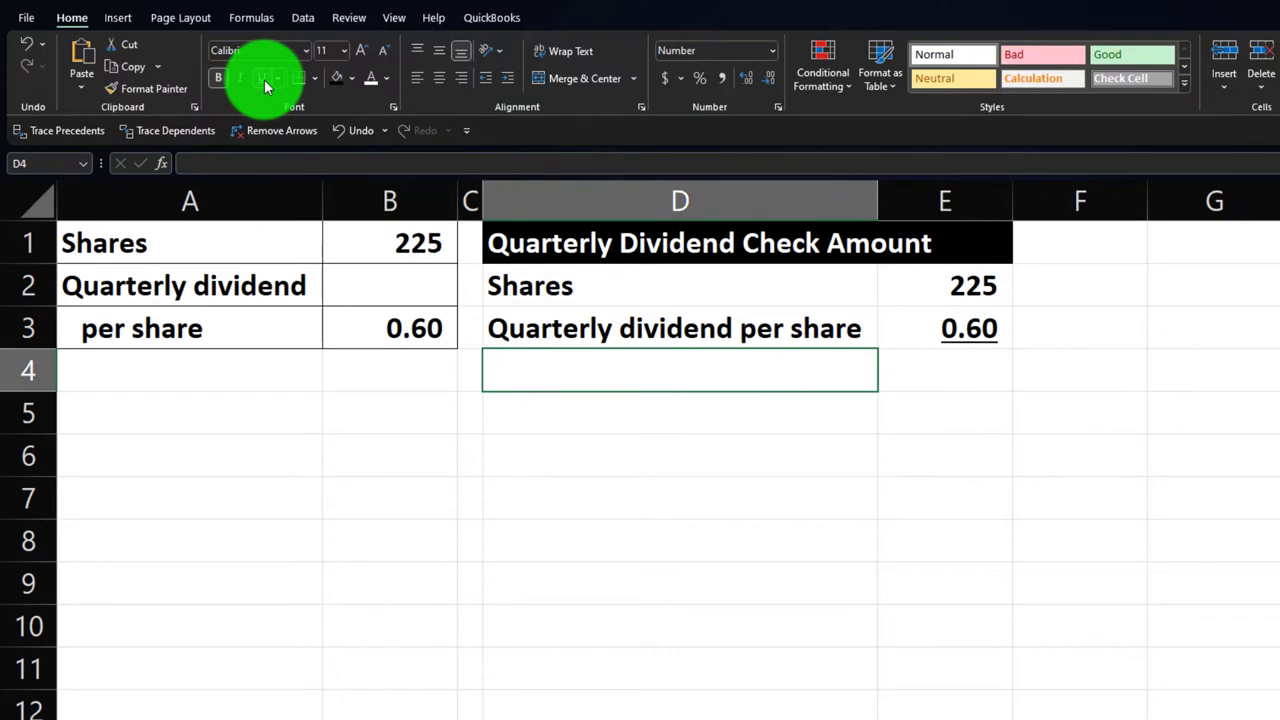
type("Quarterly ")
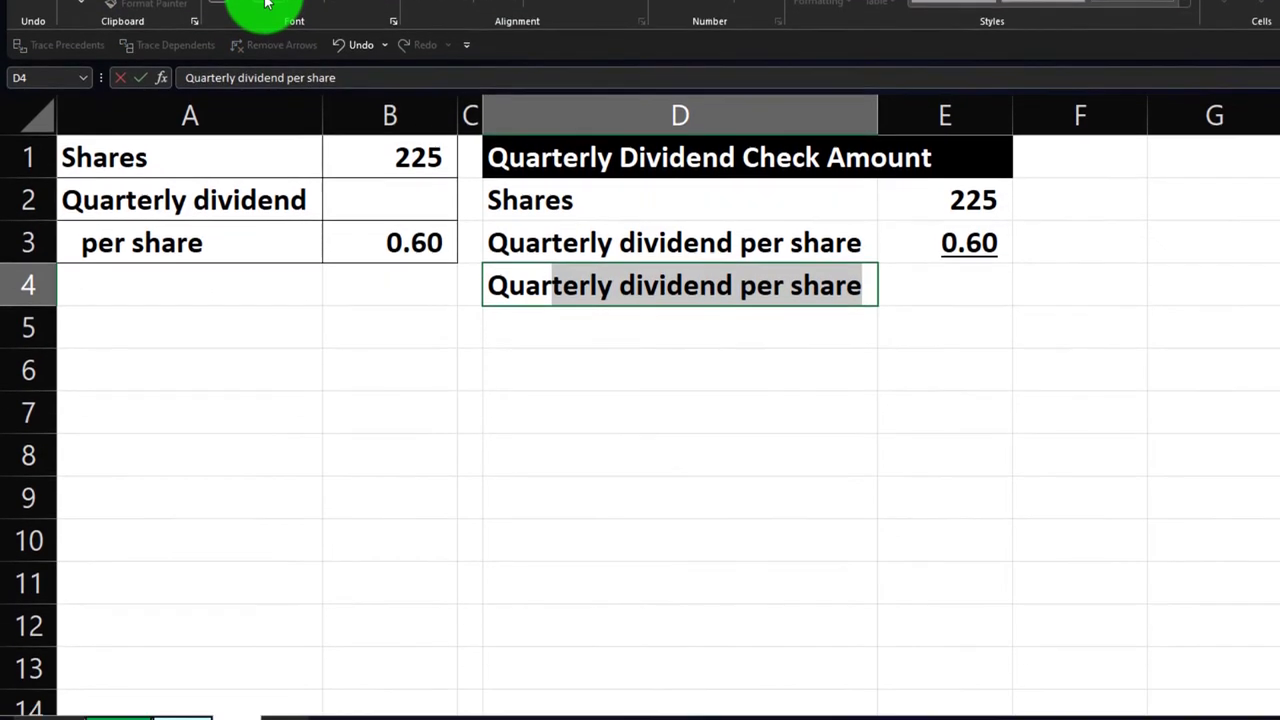
type("divid")
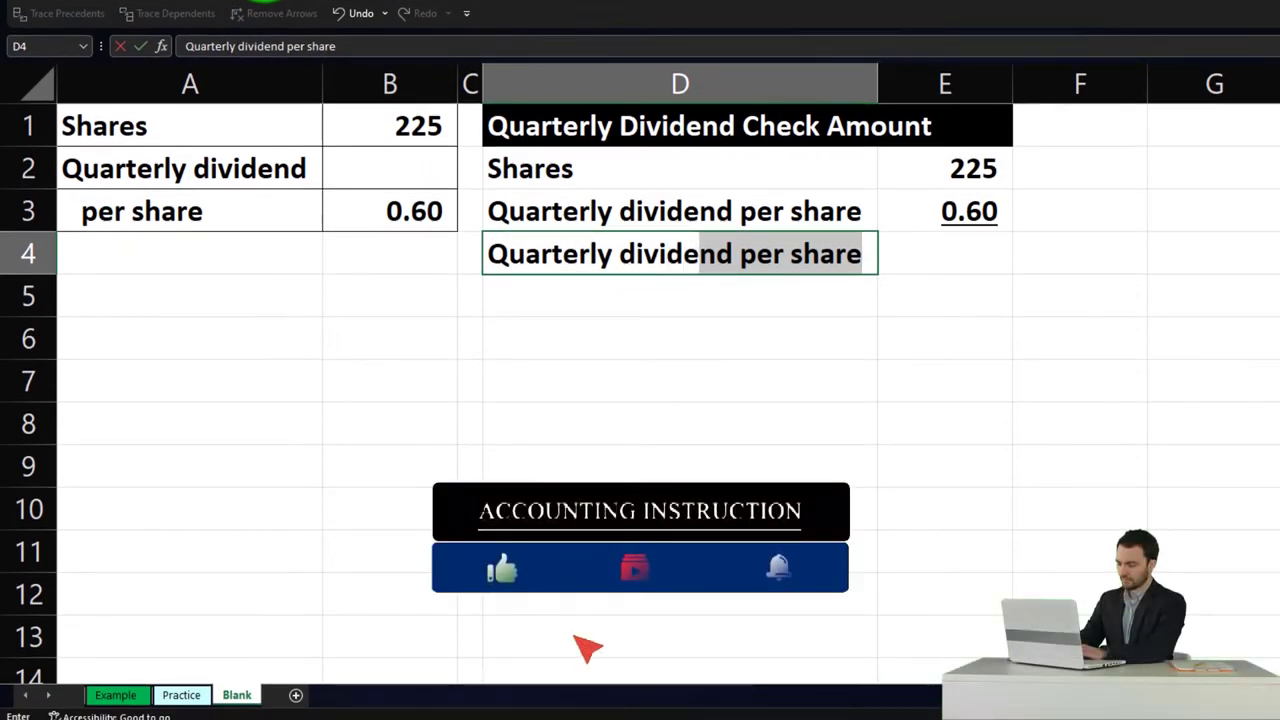
type("edn per share")
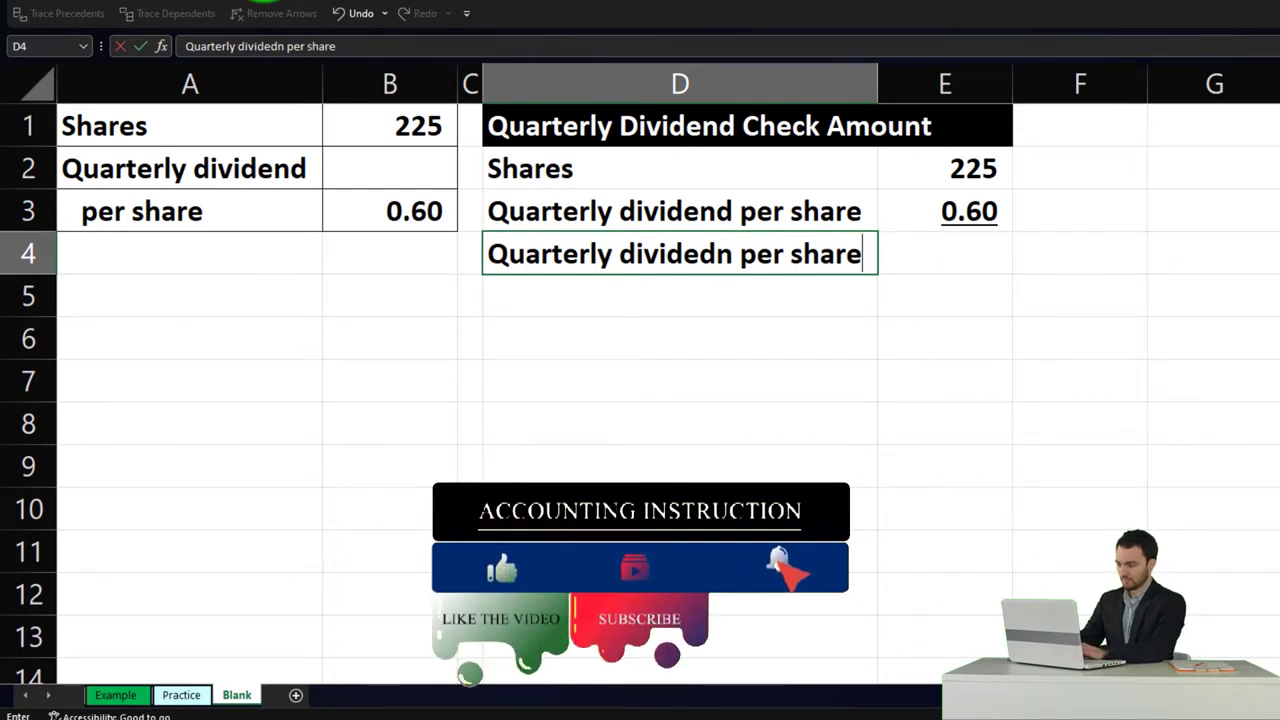
Relabel D4 'Total quarterly dividends' and enter =E2*E3 in E4, giving 135.00.
key("BackSpace")
key("BackSpace")
key("BackSpace")
key("BackSpace")
key("BackSpace")
key("BackSpace")
key("BackSpace")
key("BackSpace")
key("BackSpace")
key("BackSpace")
key("BackSpace")
key("BackSpace")
key("BackSpace")
key("BackSpace")
key("BackSpace")
key("BackSpace")
key("BackSpace")
key("BackSpace")
key("BackSpace")
key("BackSpace")
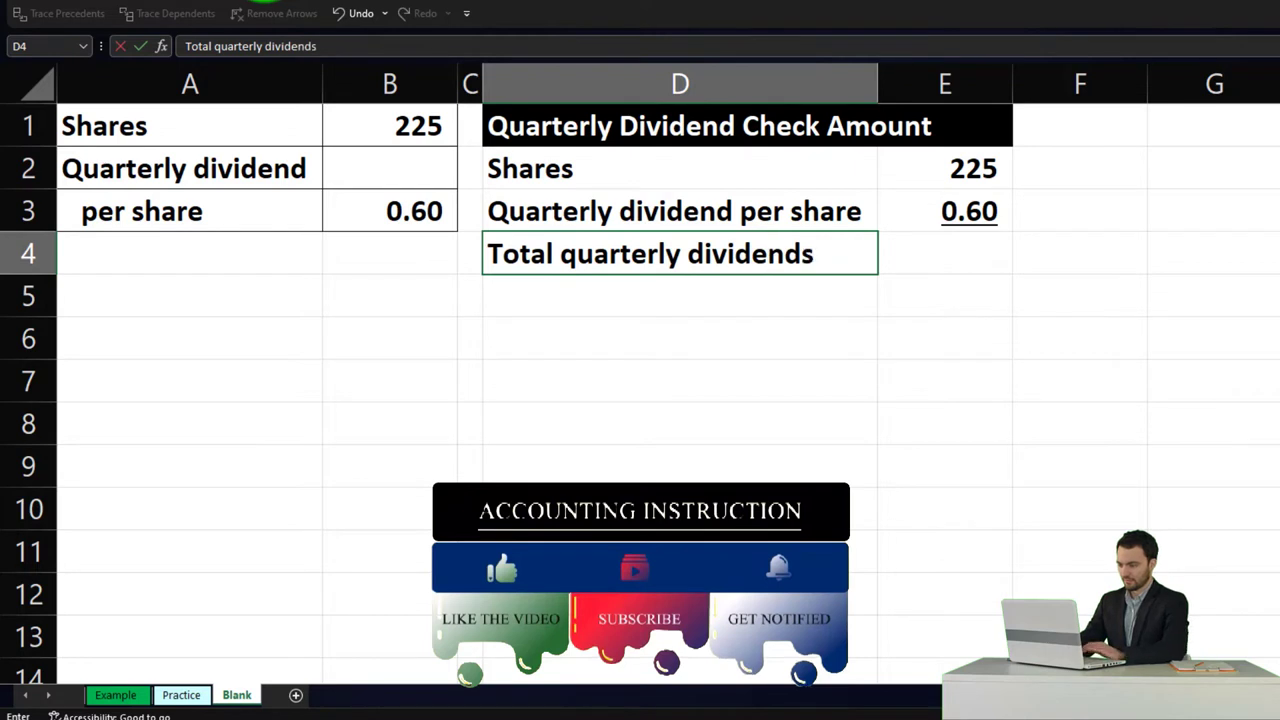
key("Tab")
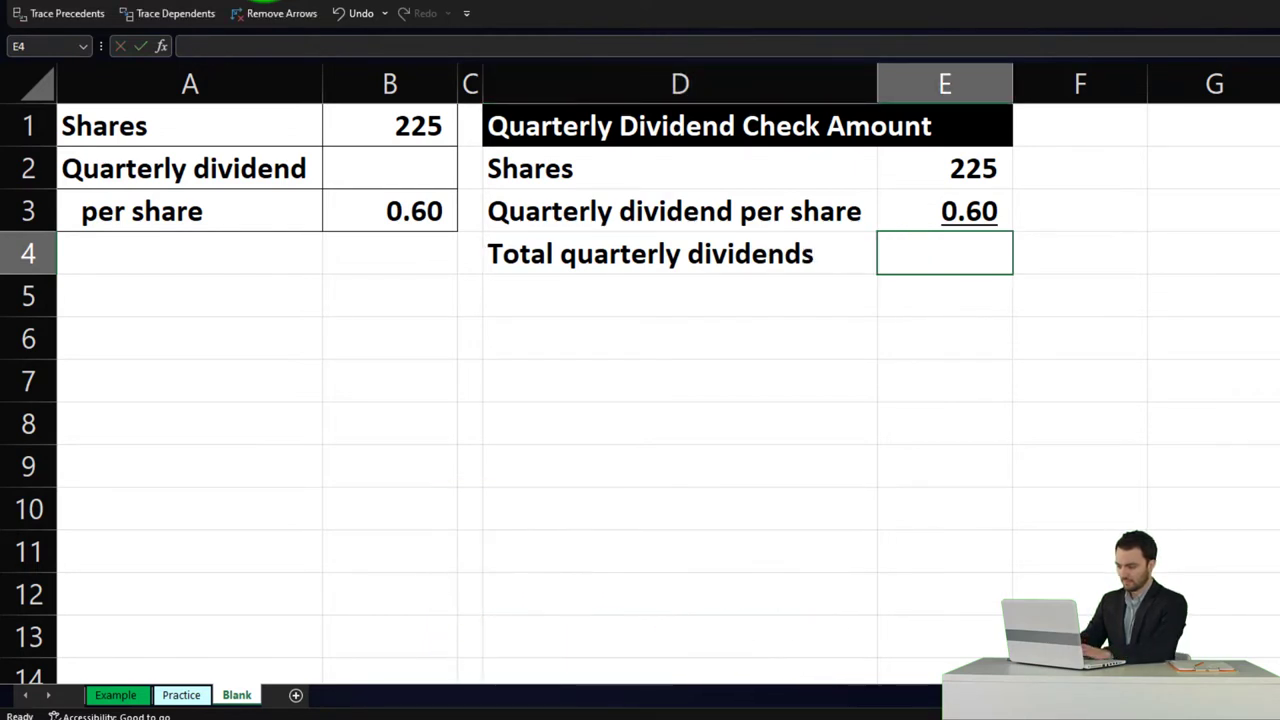
type("=")
key("Up")
key("Up")
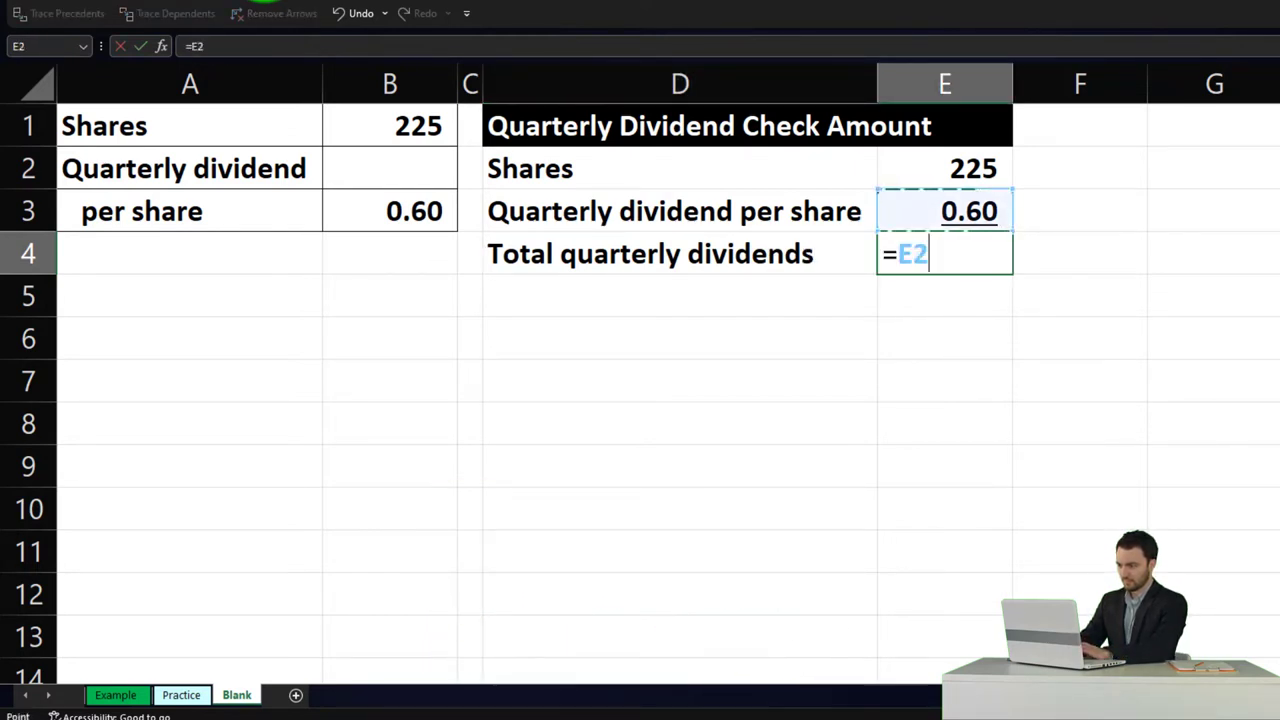
type("*")
key("Up")
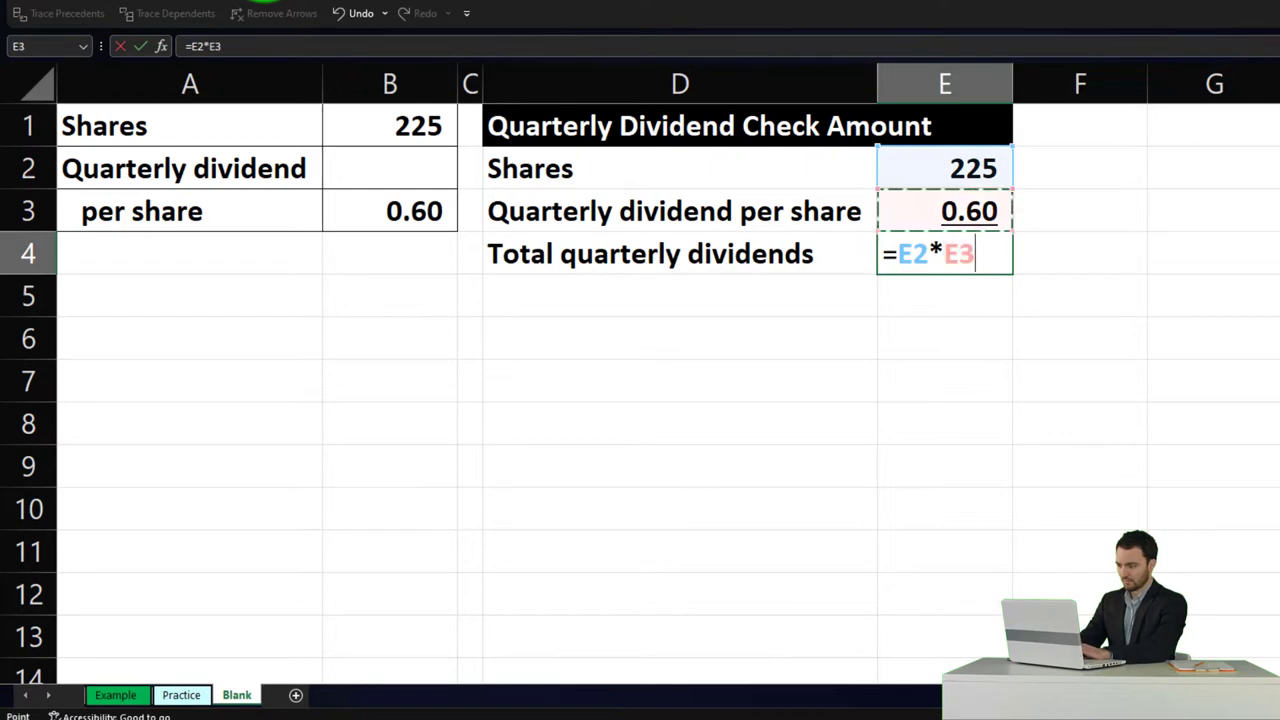
key("Return")
left_click(945, 253)
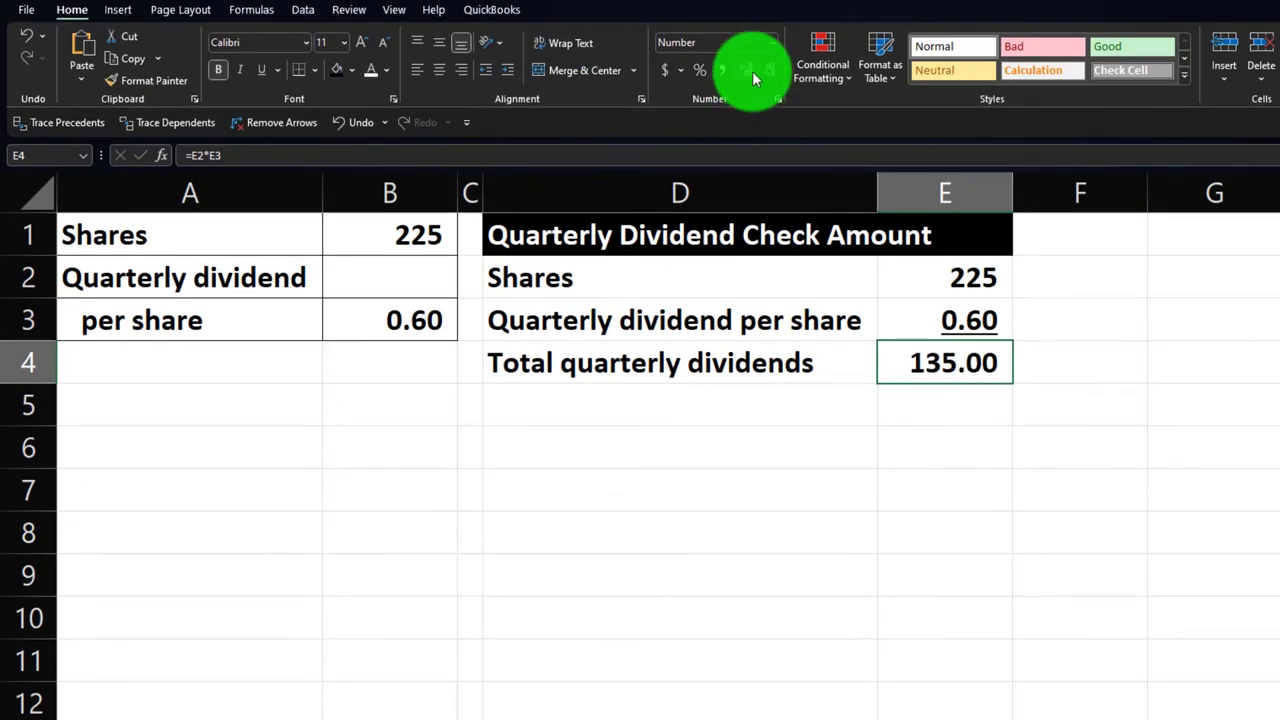
Fill D2:E4 with a light cyan colour chosen from More Colors.
left_click_drag(622, 277, 890, 351)
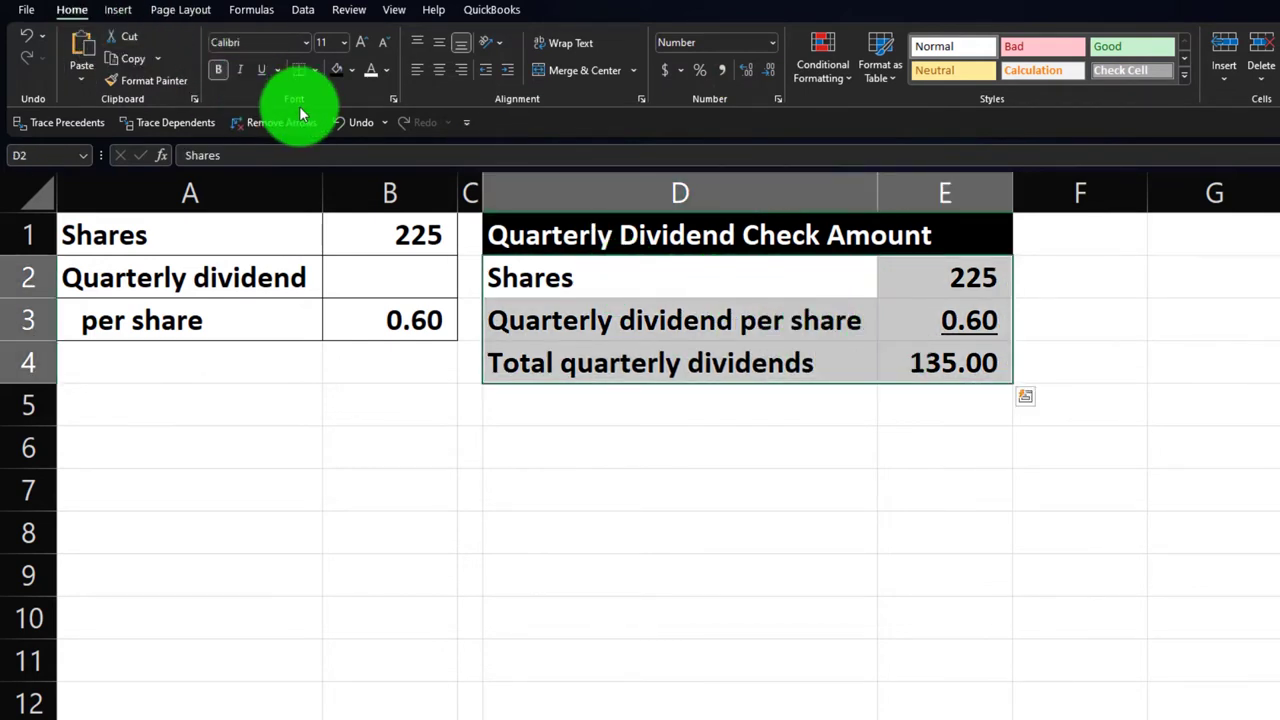
left_click(352, 75)
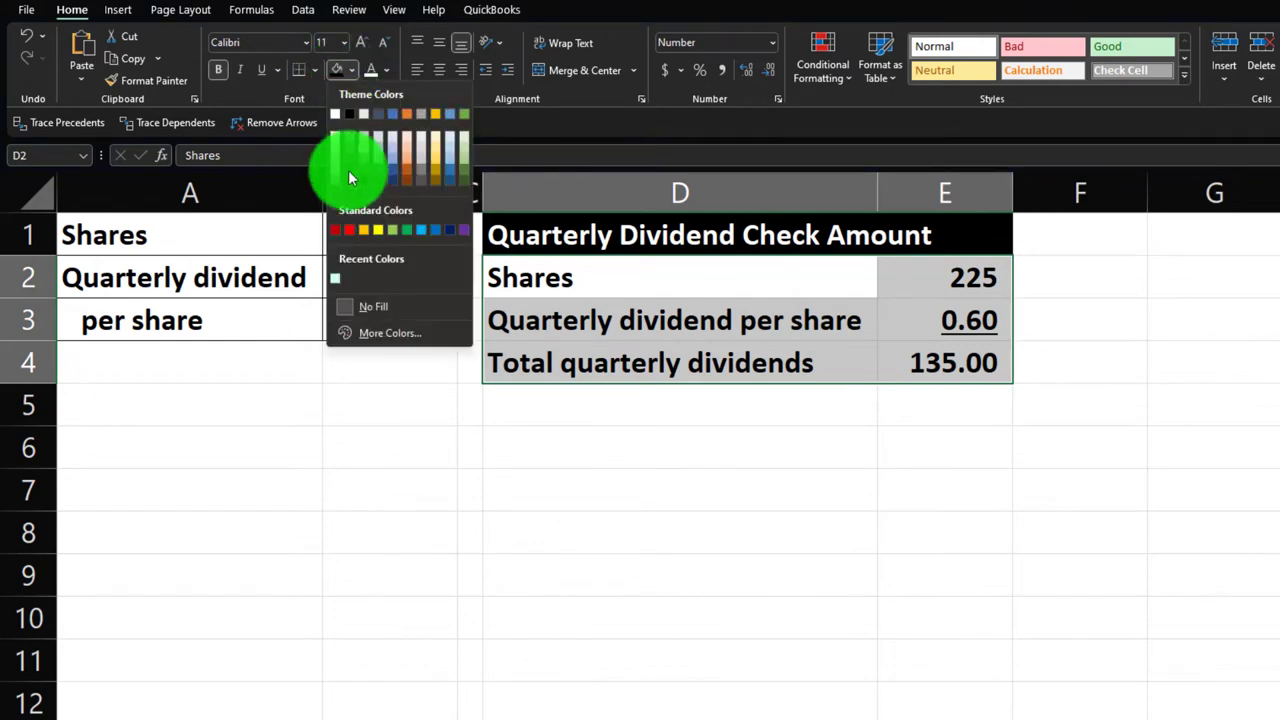
left_click(380, 332)
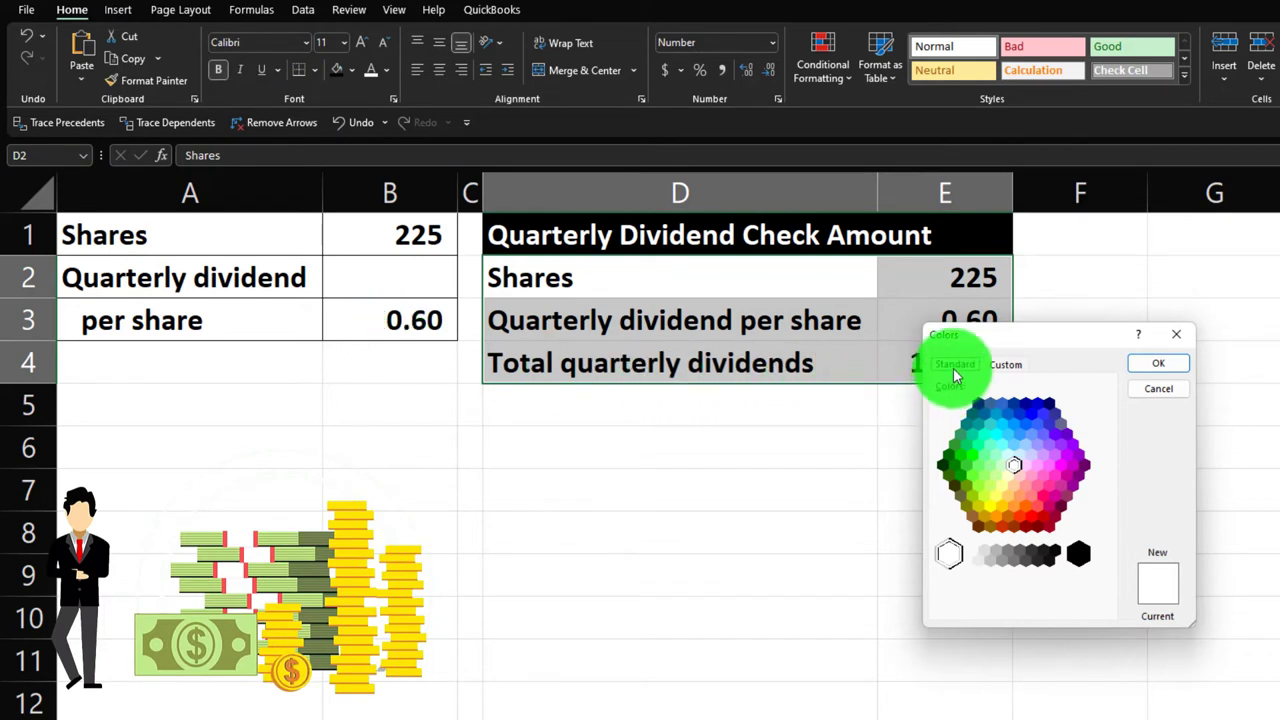
left_click(1008, 455)
left_click(1142, 367)
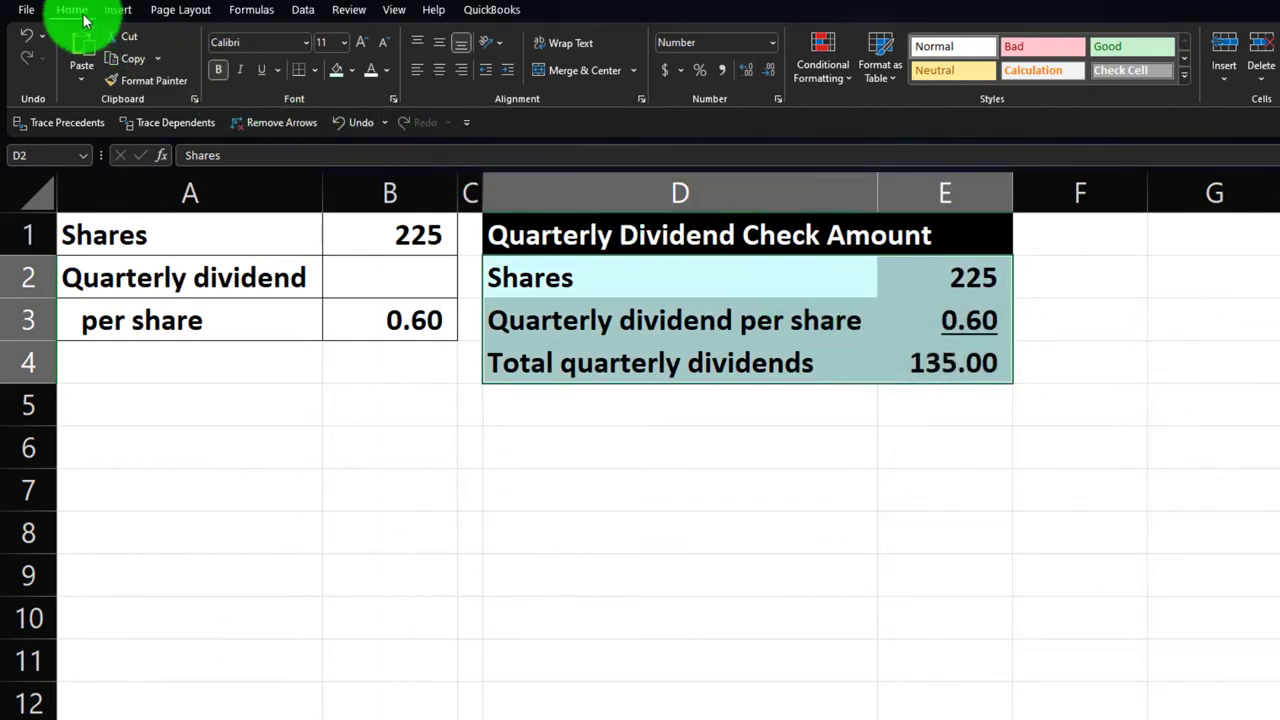
Apply All Borders to the D2:E4 table rows.
left_click(314, 71)
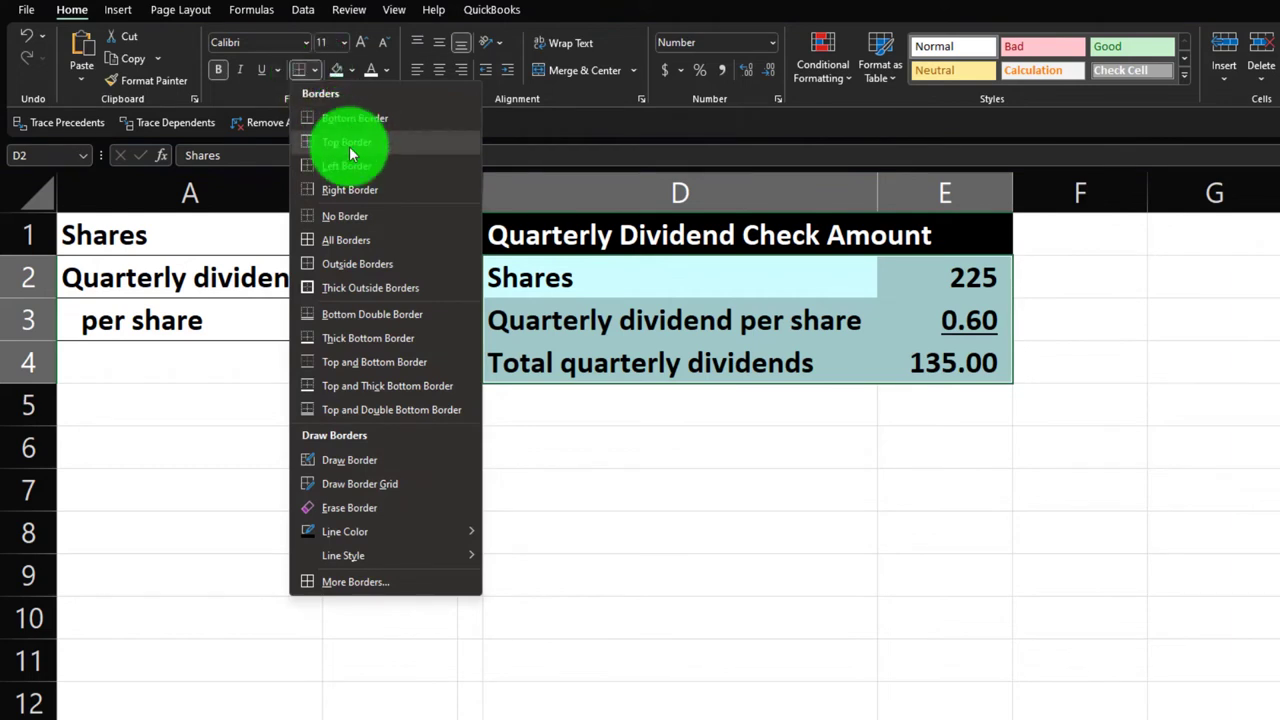
left_click(352, 245)
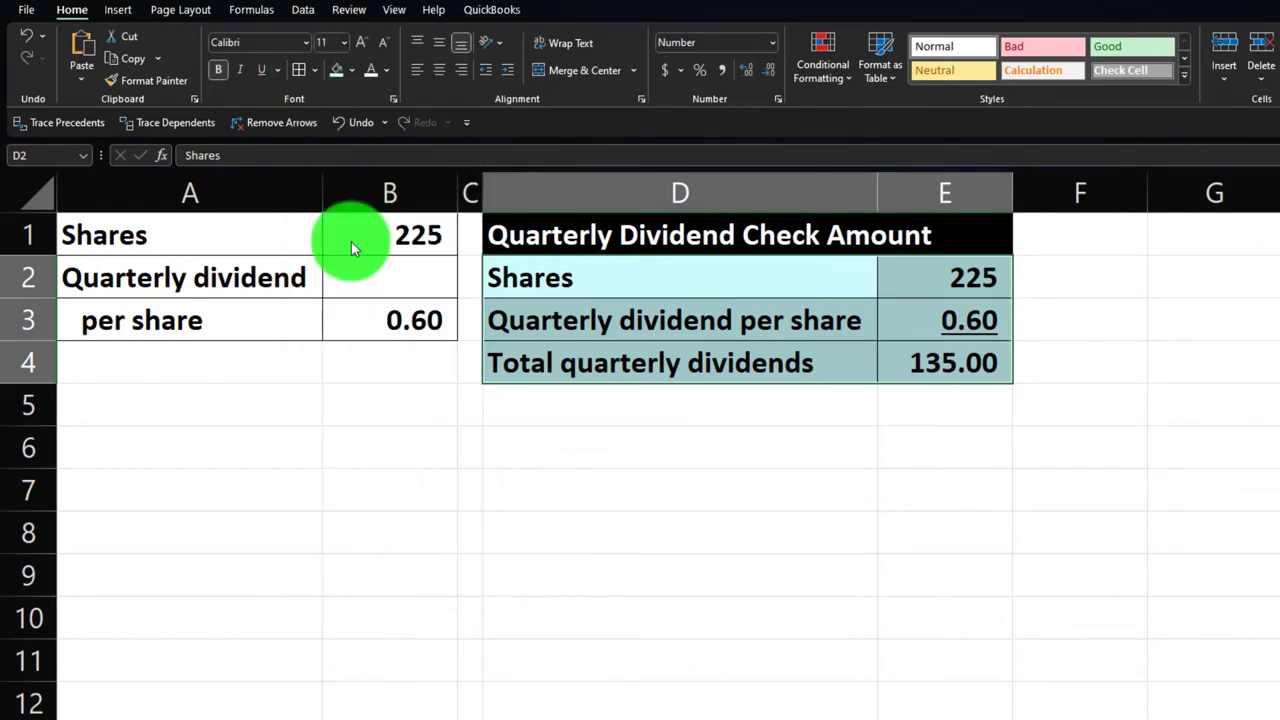
left_click(583, 454)
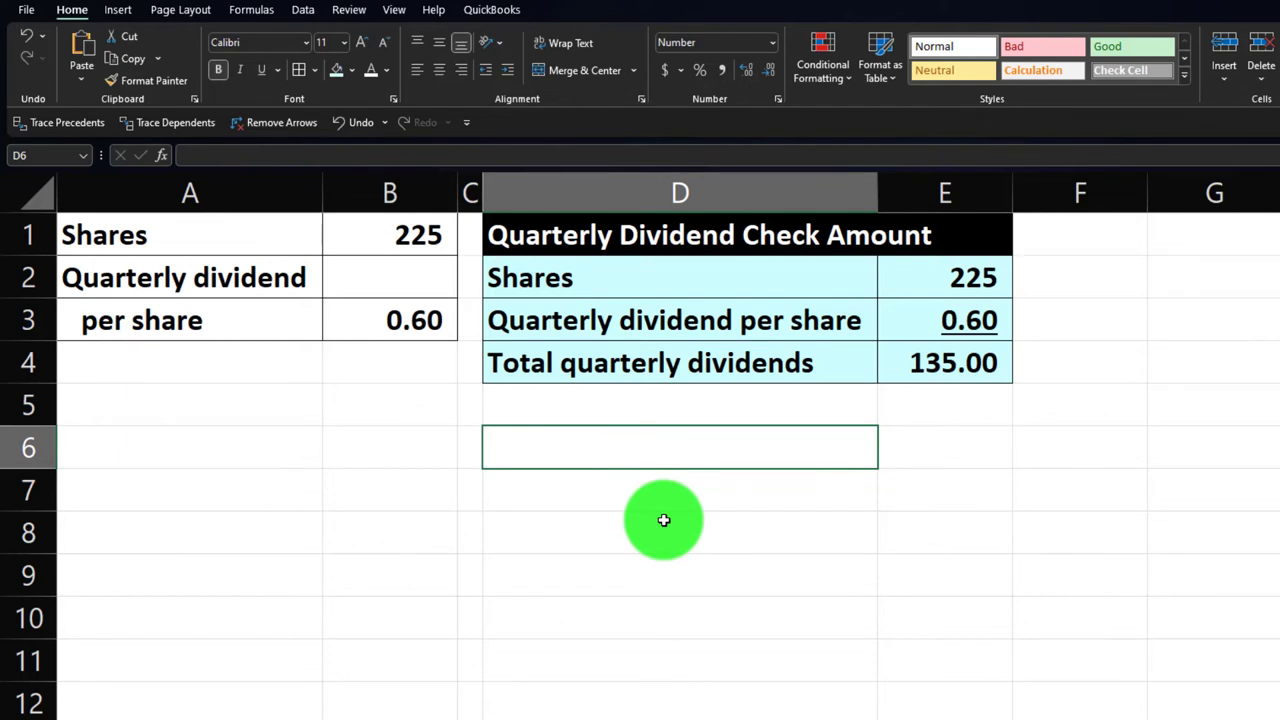
Enter 'Yearly Dividend' in D6 and fill D6:E6 black.
type("Ye")
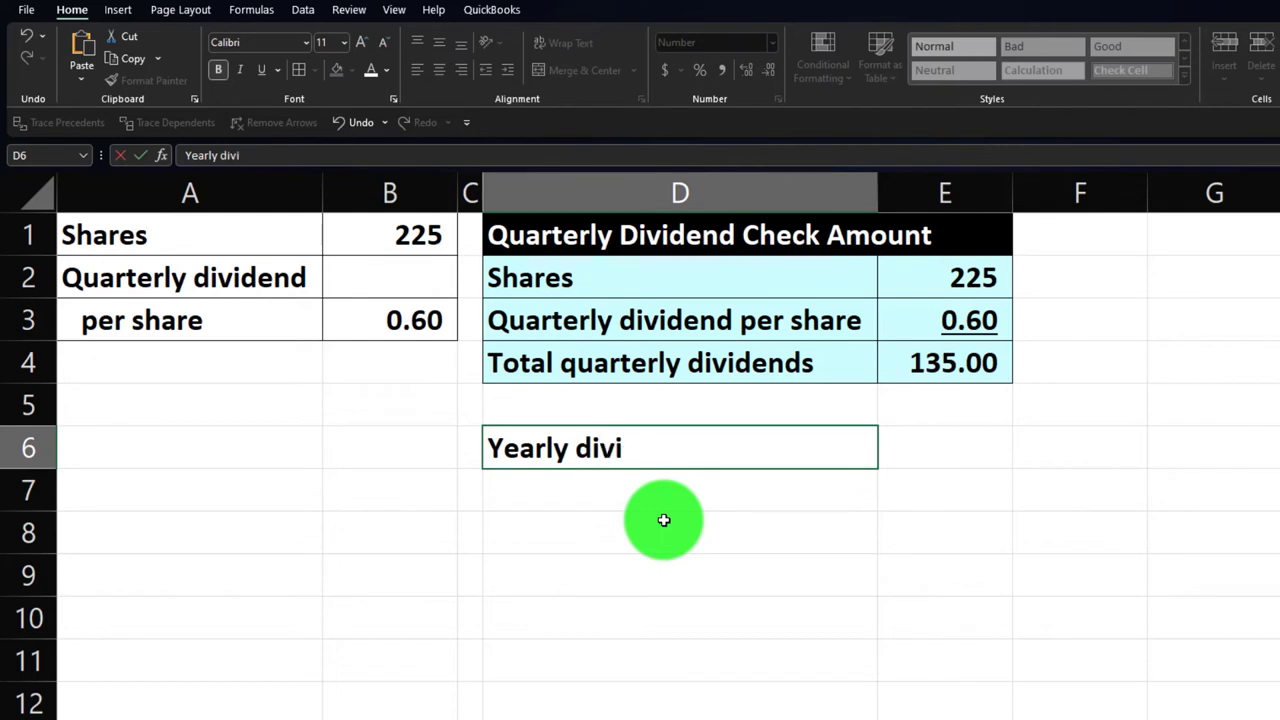
type("arly Divid")
key("BackSpace")
type("Divid")
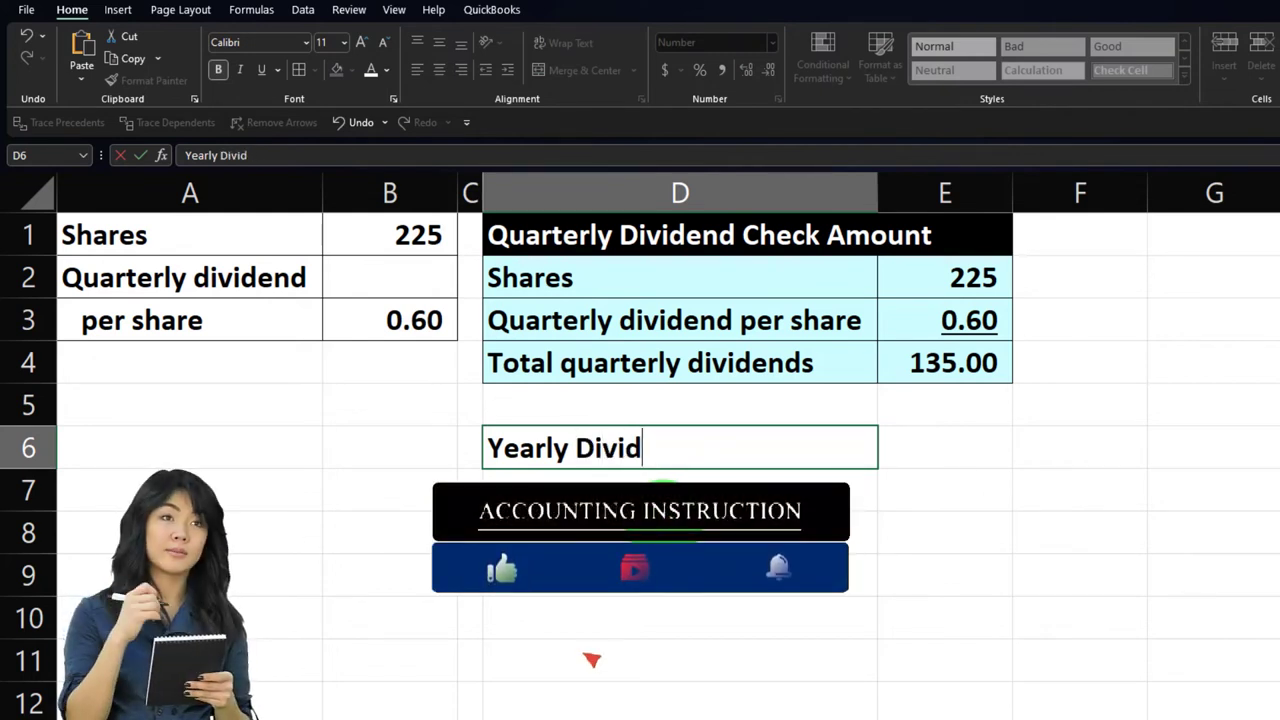
key("Return")
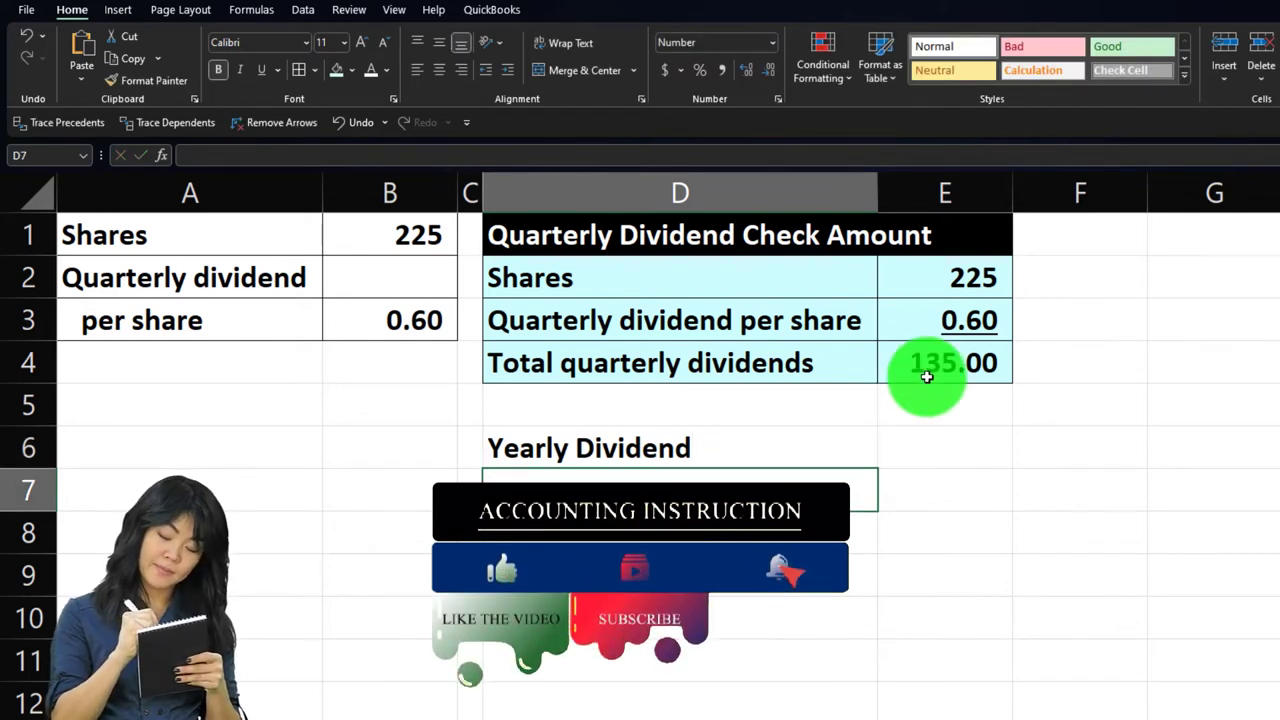
left_click(865, 442)
left_click_drag(865, 442, 925, 442)
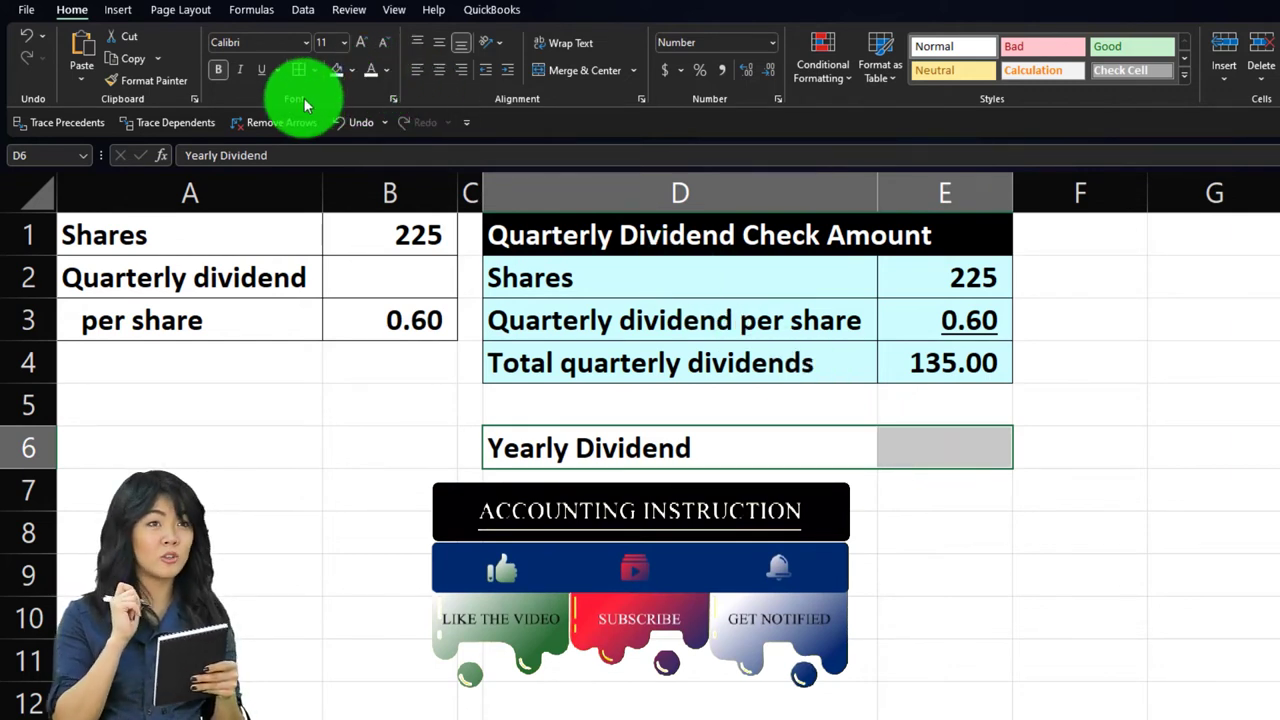
left_click(352, 70)
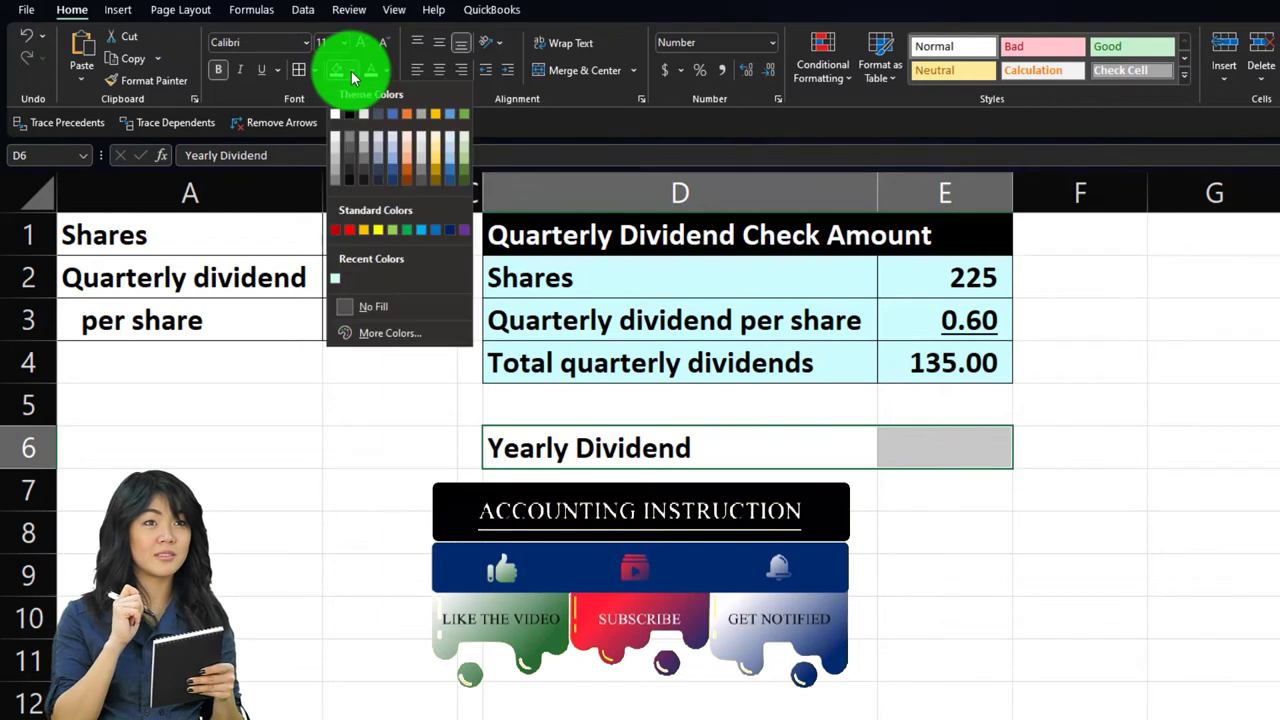
left_click(347, 113)
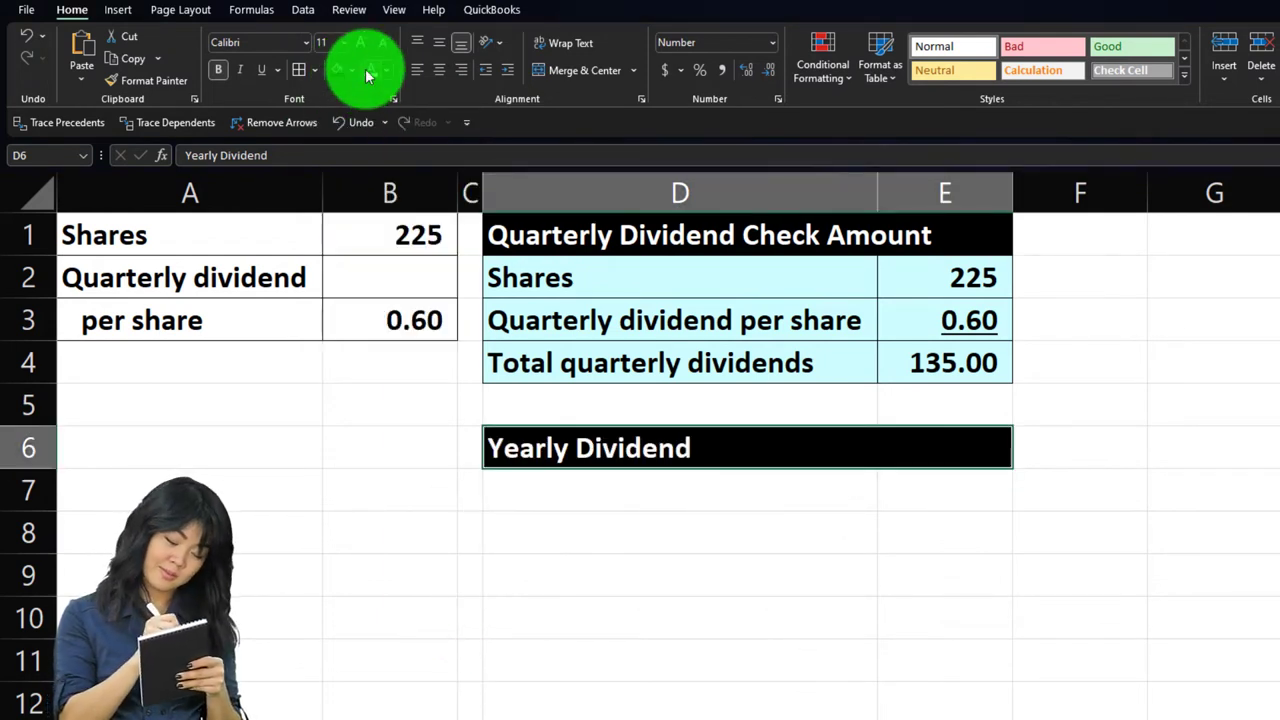
left_click(576, 490)
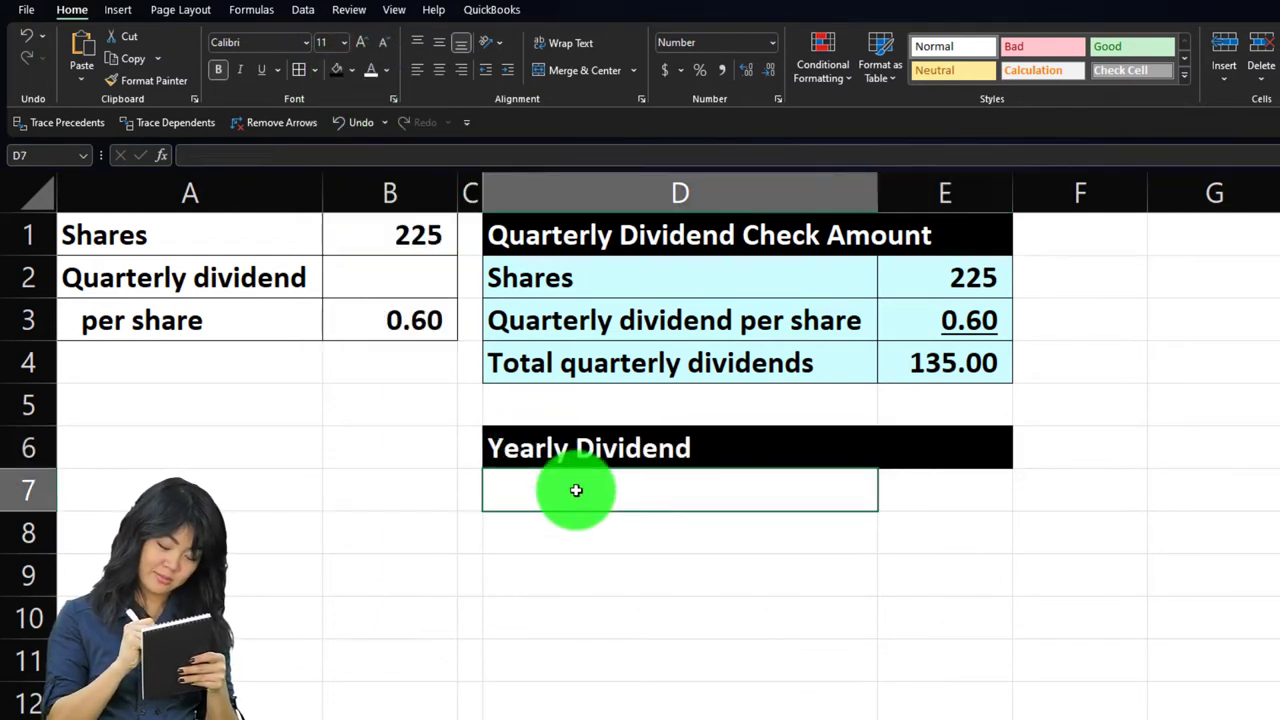
Link row 7 to D4 and E4, showing Total quarterly dividends 135.
type("=")
key("Up")
key("Up")
key("Up")
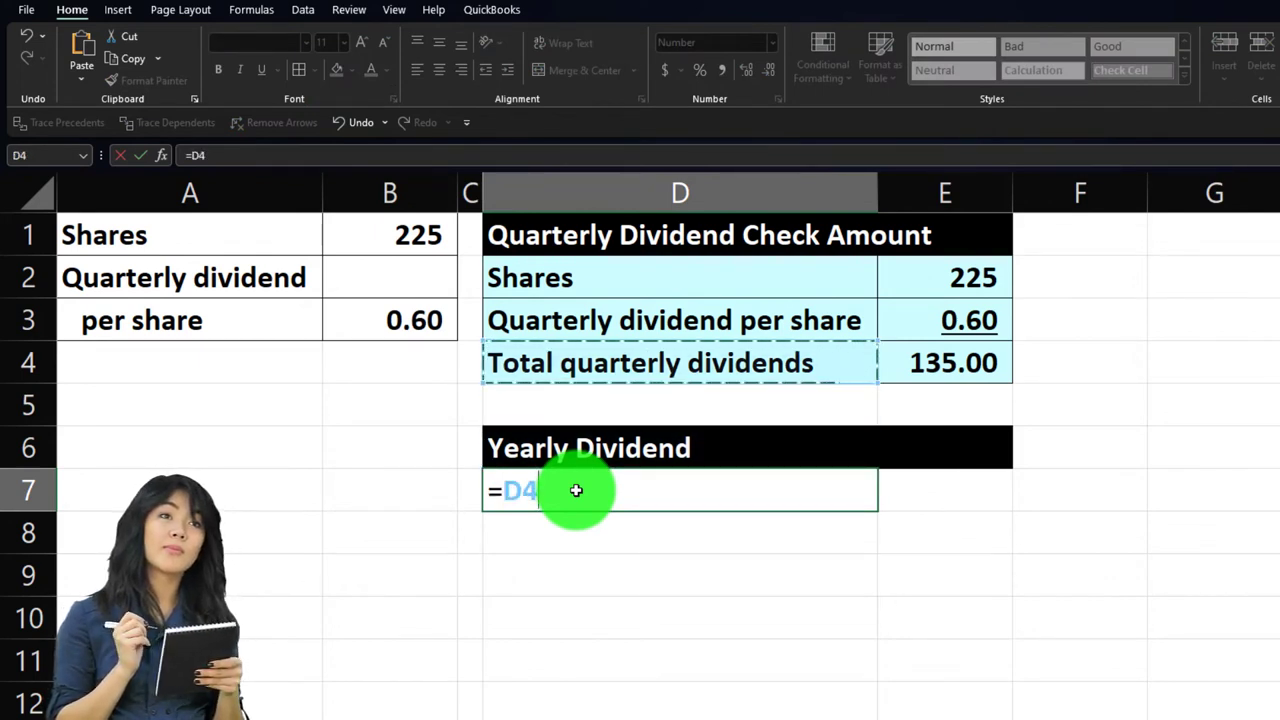
key("Tab")
type("=")
key("Up")
key("Up")
key("Up")
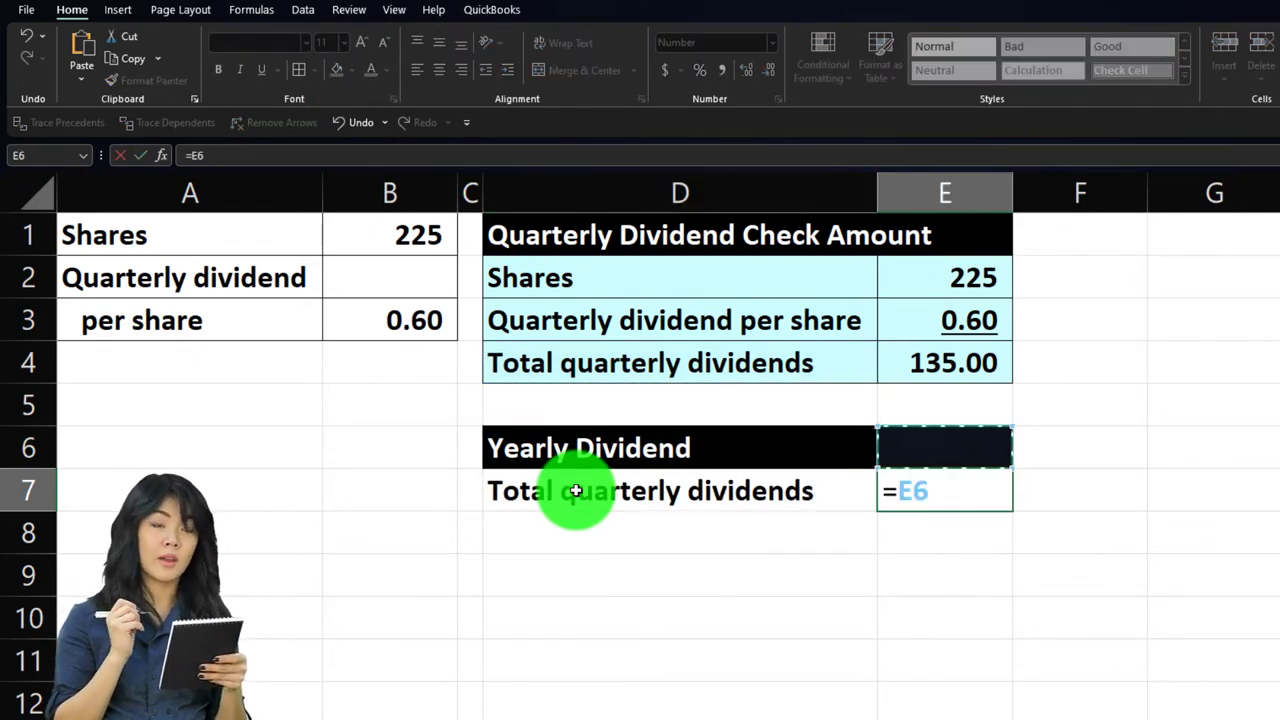
key("Return")
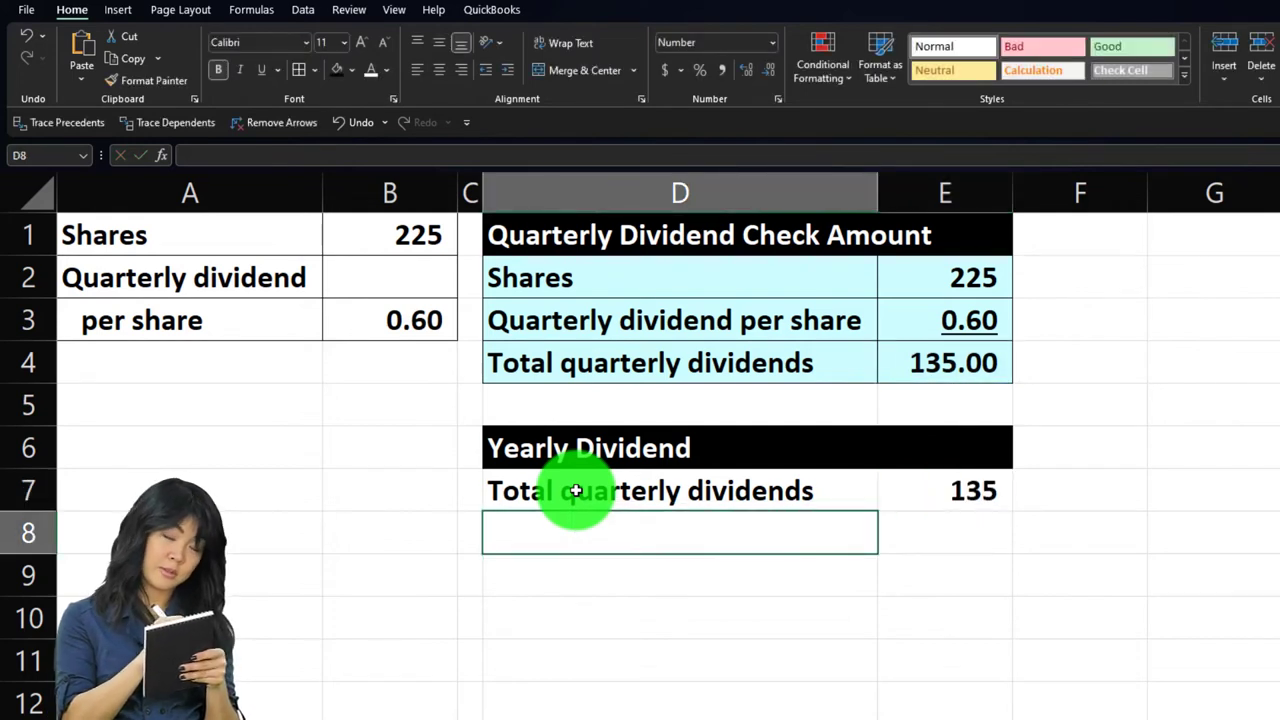
Add a 'Quarters in a year' row with the value 4.
type("Quarters in a year")
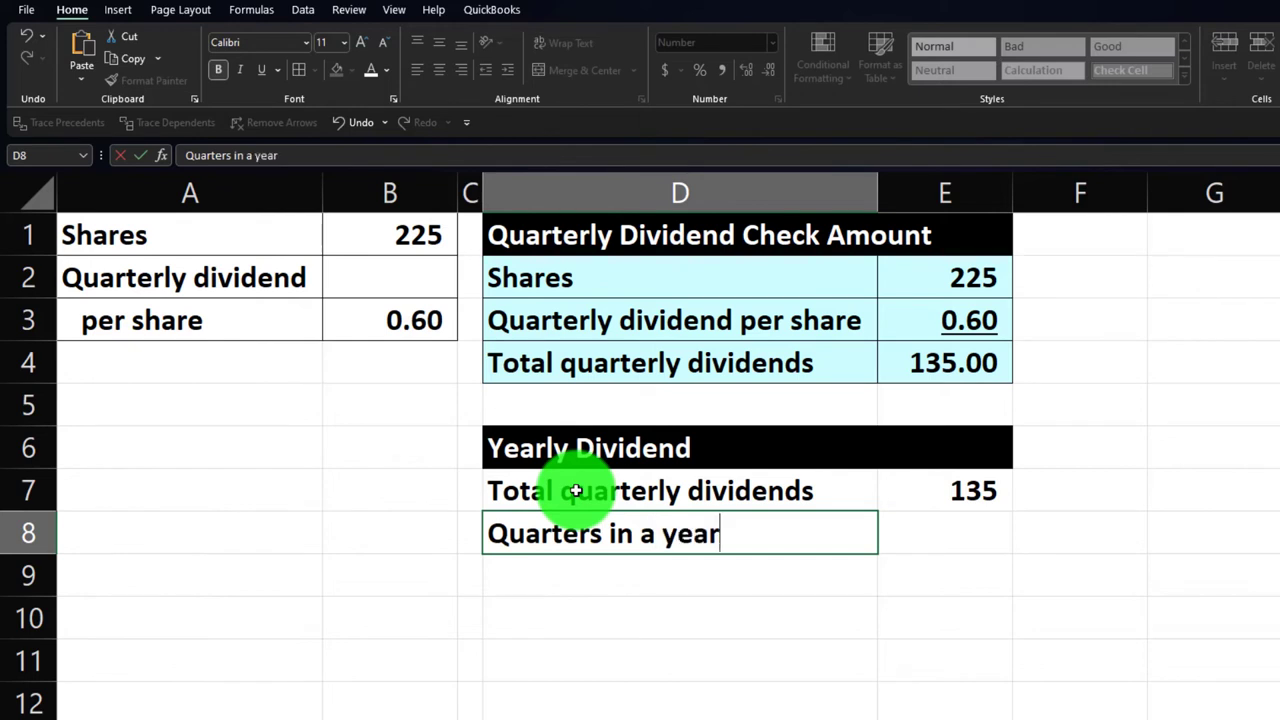
key("Tab")
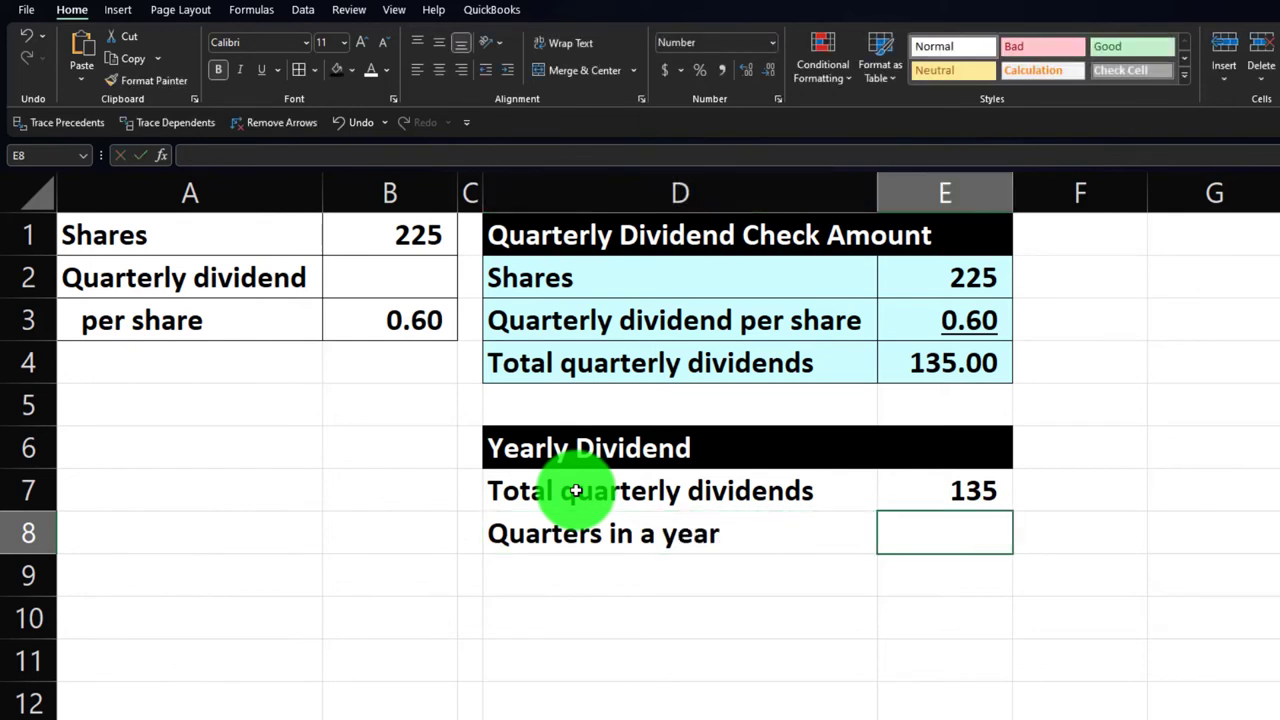
type("4")
key("Return")
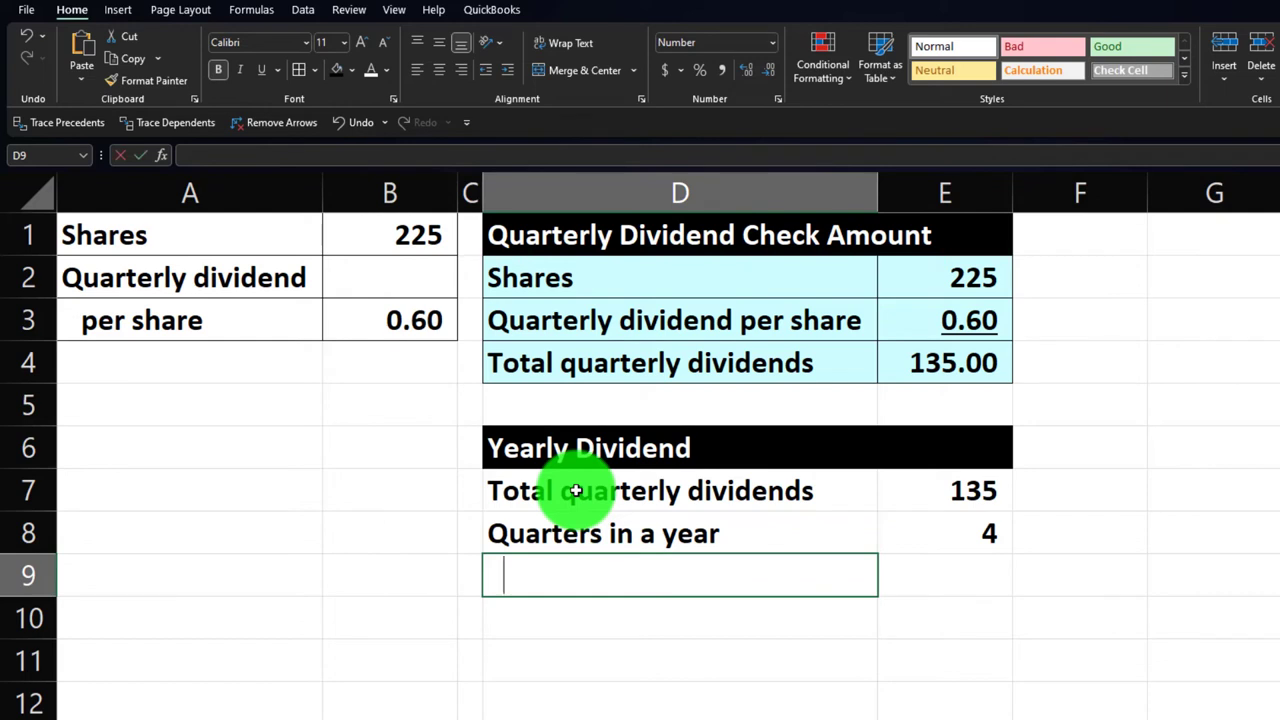
Add a 'Yearly dividend' row computing =E7*E8.
type("Yearly divide")
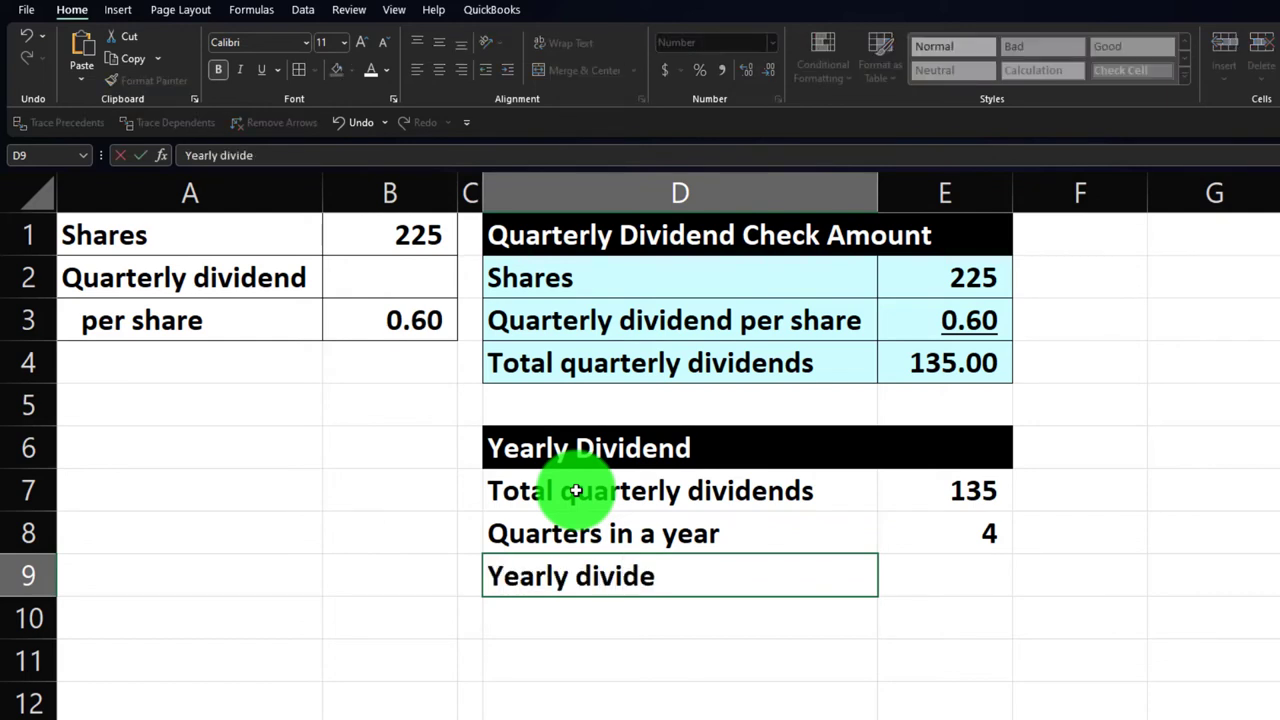
type("nd")
key("Tab")
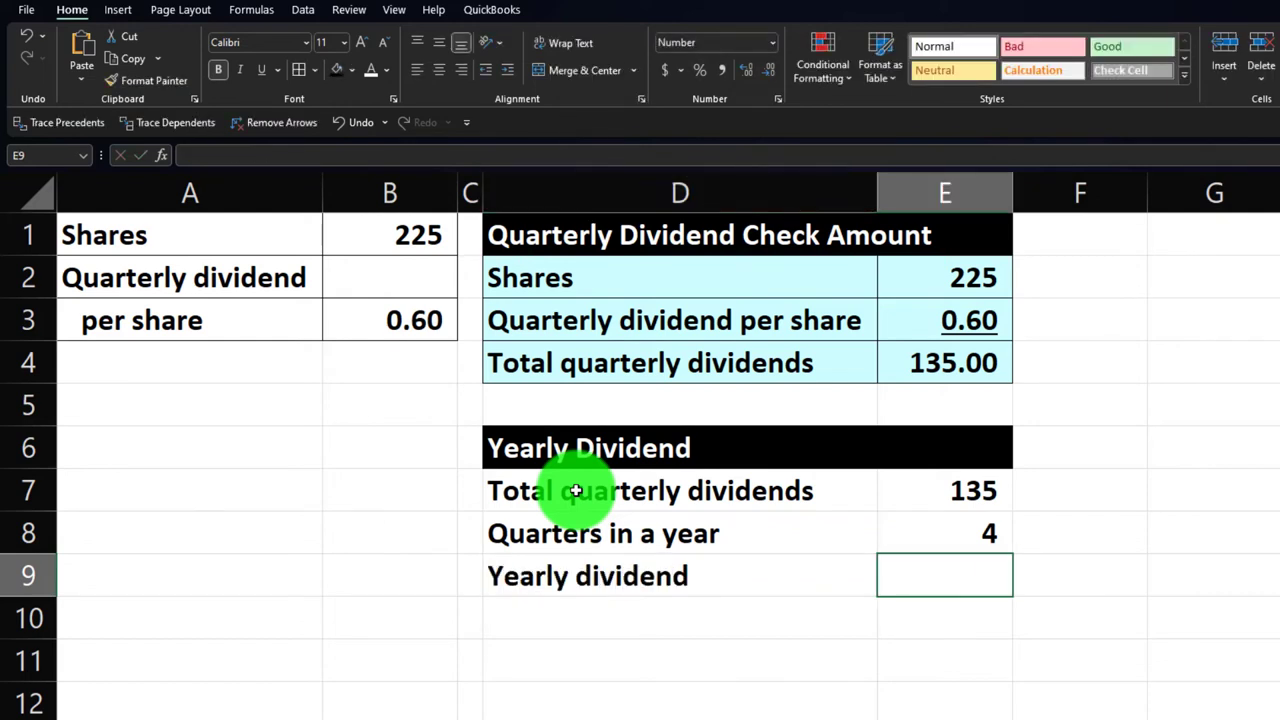
type("=")
key("Up")
key("Up")
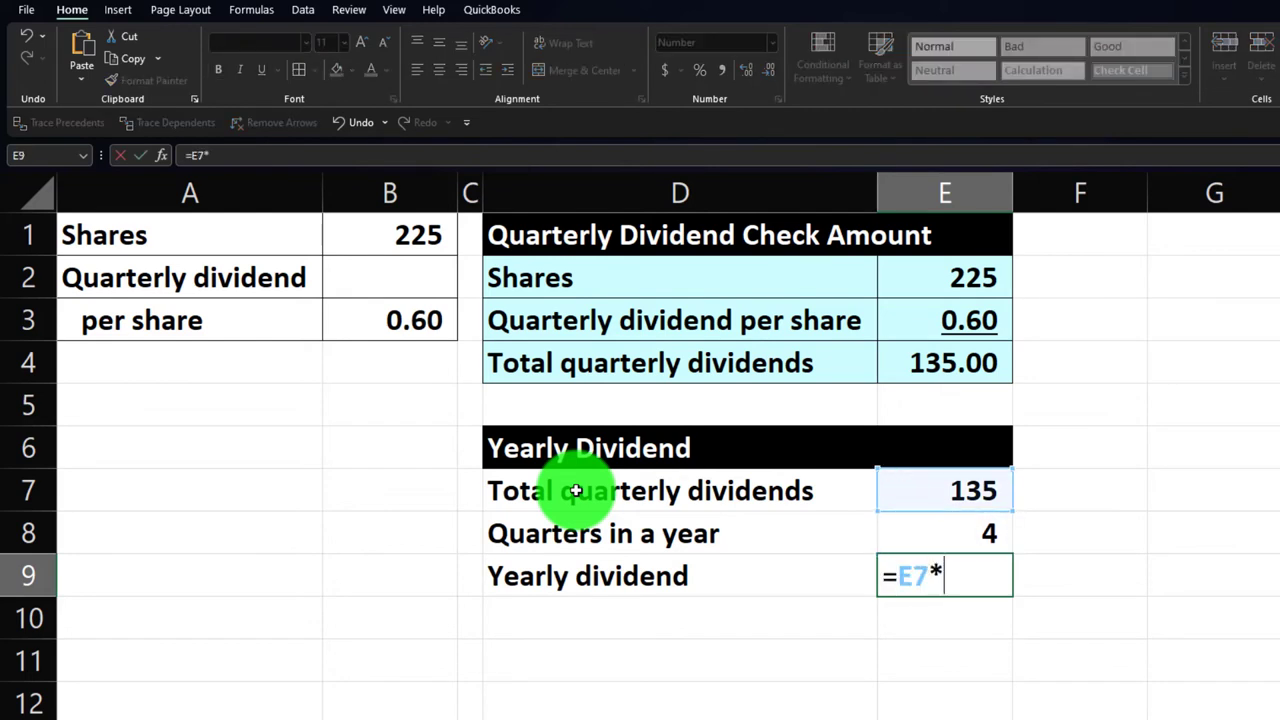
type("*")
key("Up")
key("Return")
Underline the 4 in E8 and show the yearly dividend as 540.00.
key("Up")
key("Up")
key("Right")
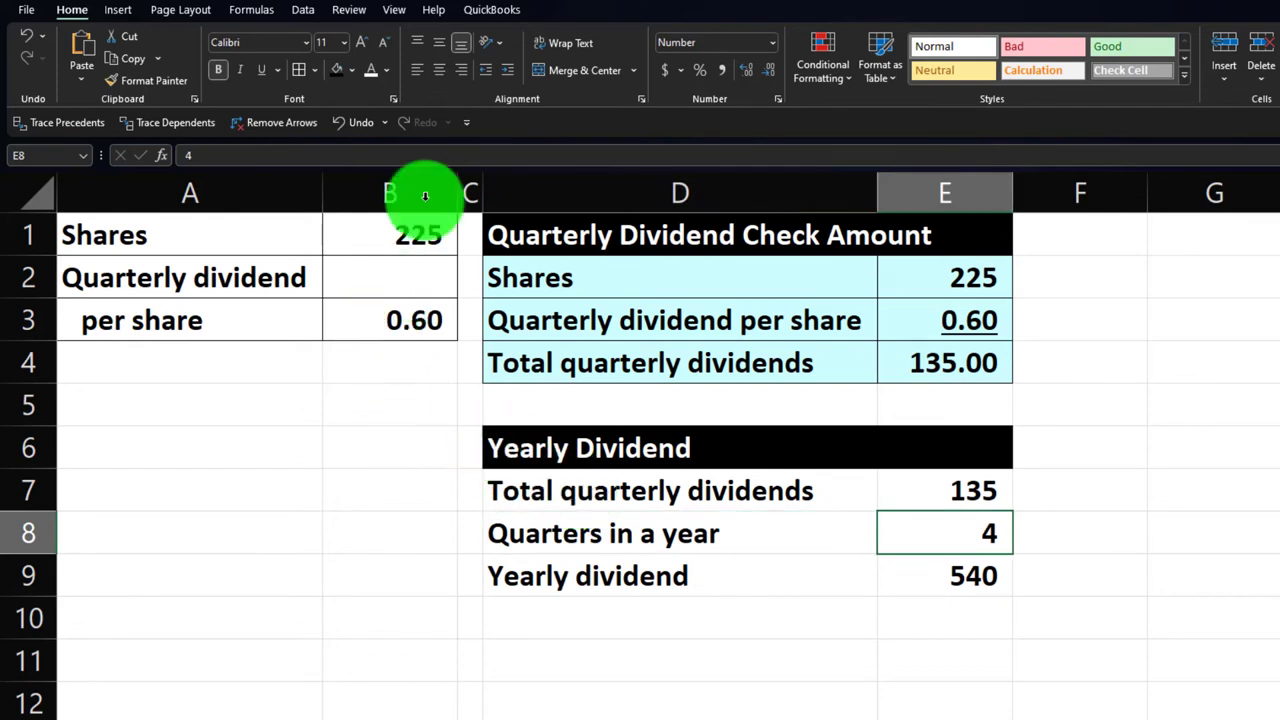
left_click(263, 72)
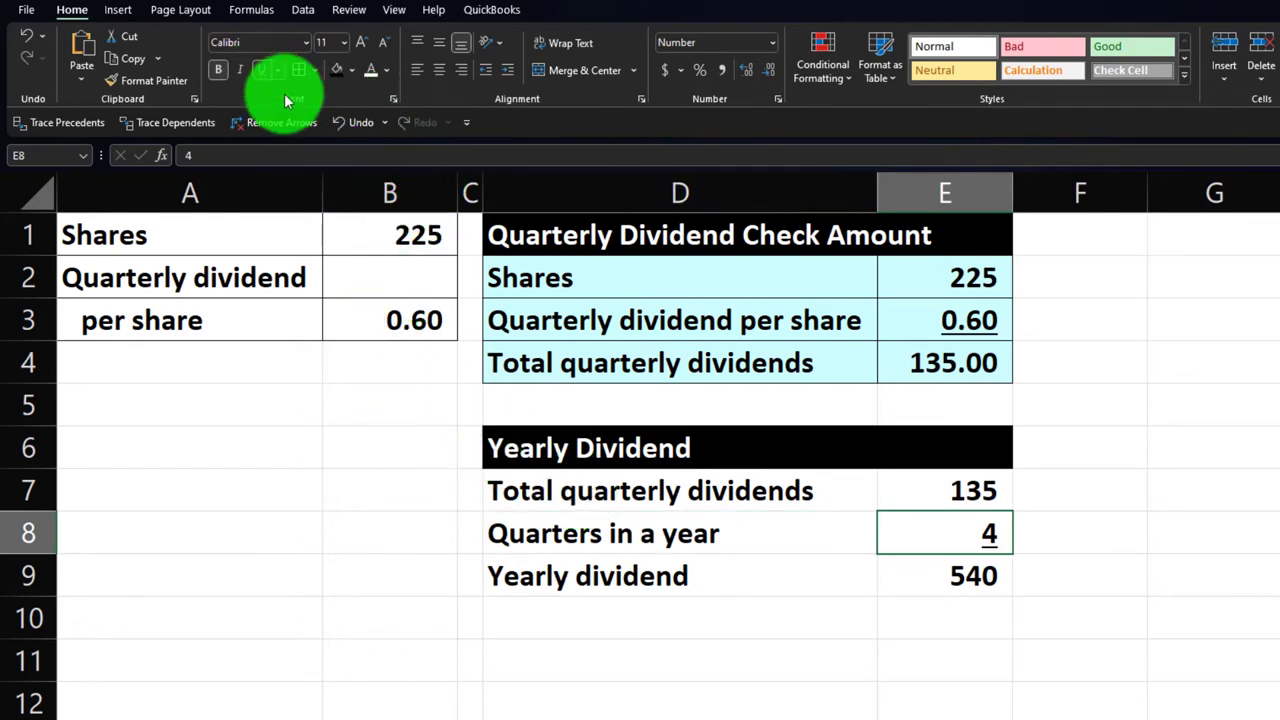
left_click(923, 564)
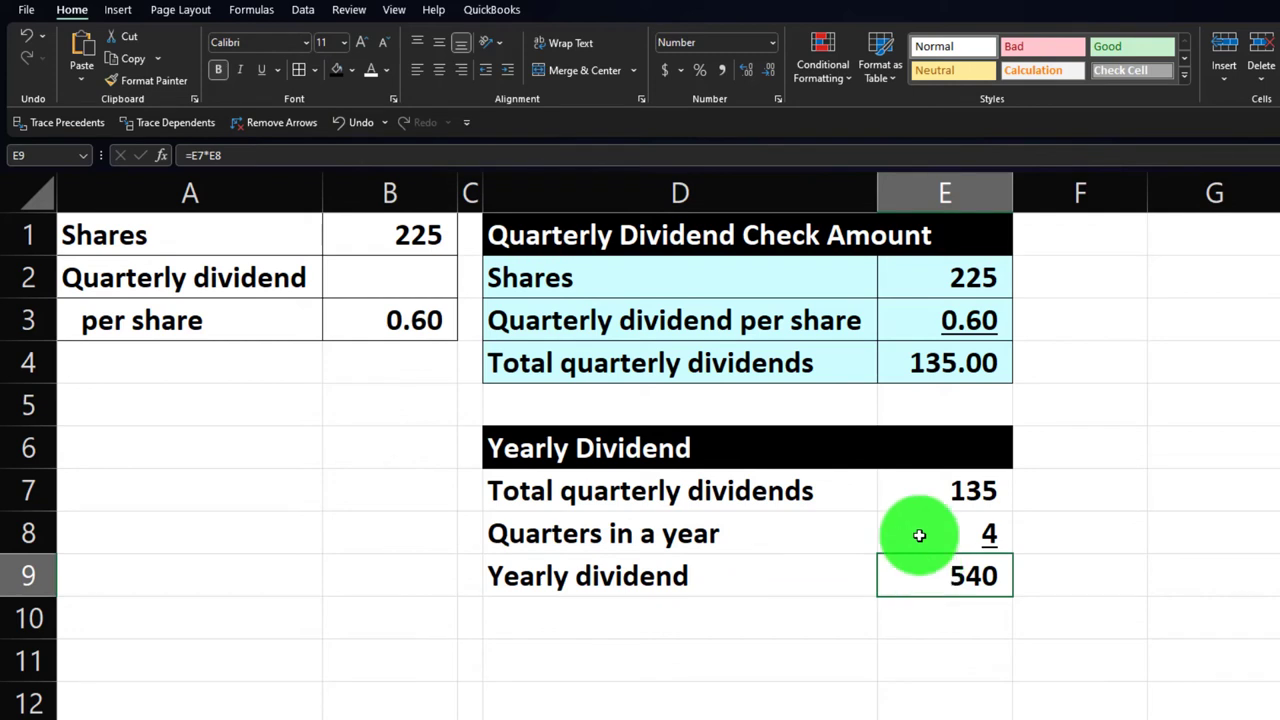
left_click(745, 76)
Fill the Yearly Dividend rows D7:E9 with the recent light blue.
left_click_drag(651, 488, 914, 562)
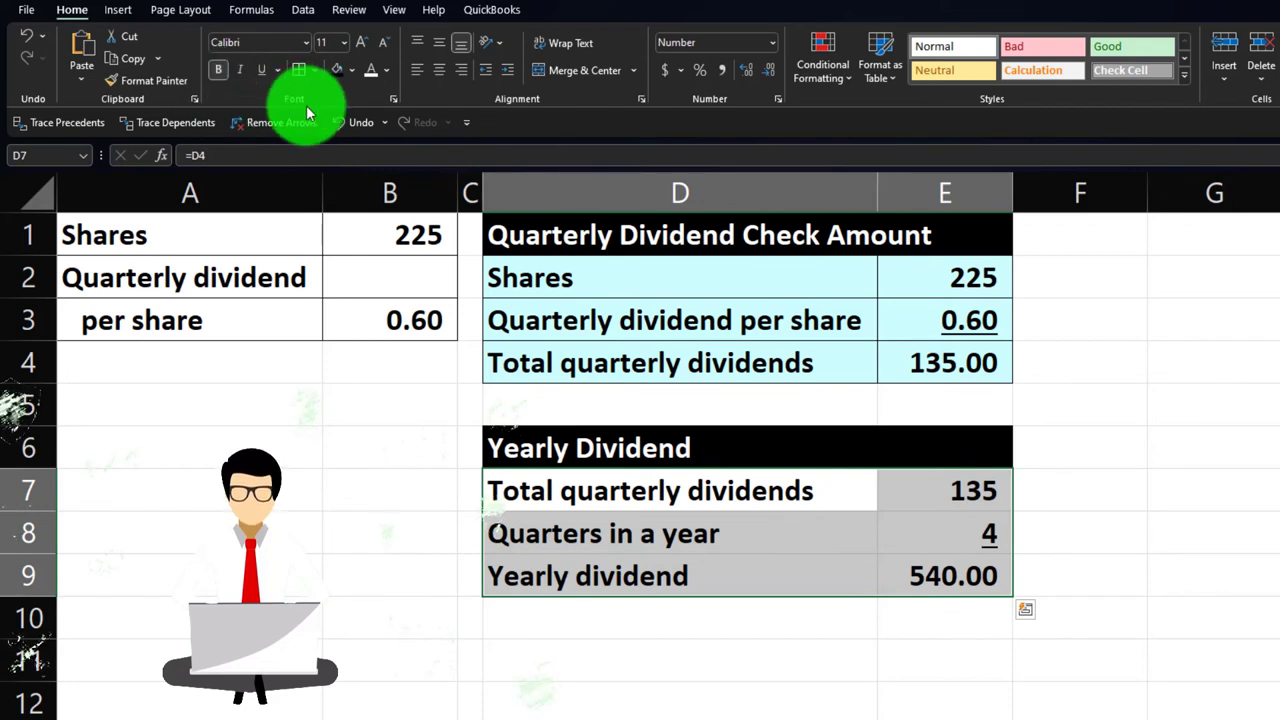
left_click(352, 70)
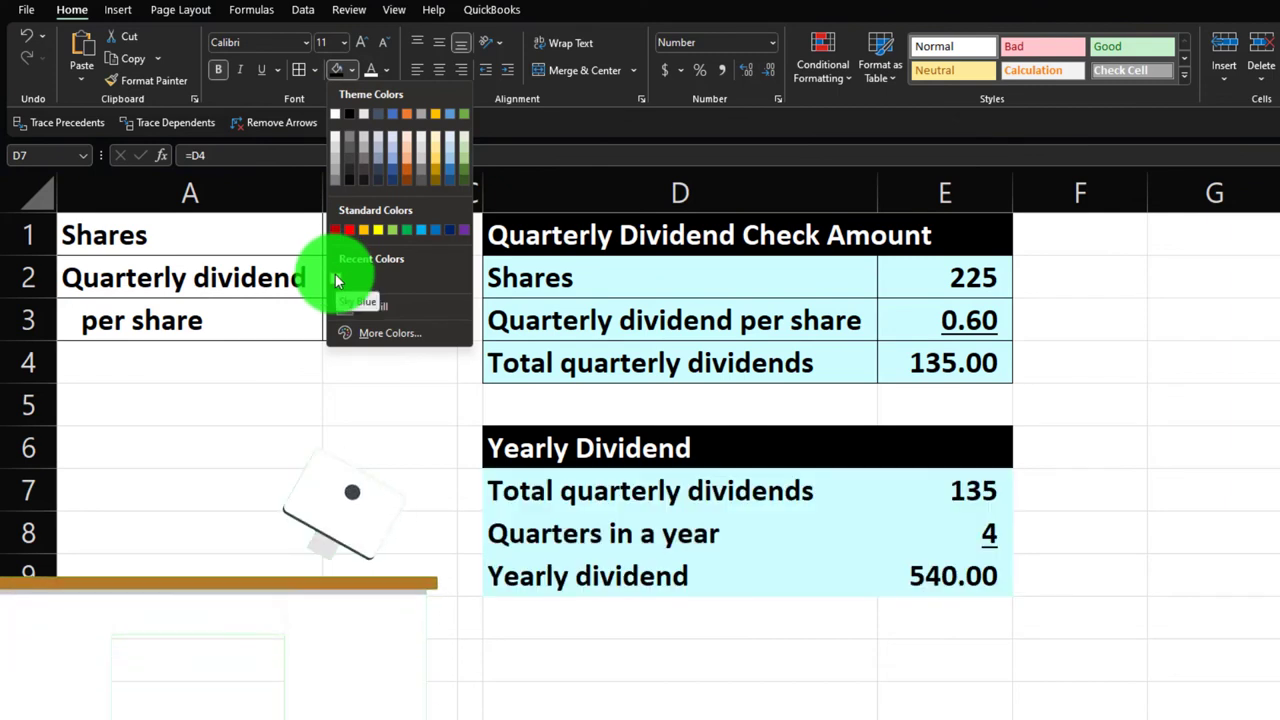
left_click(336, 279)
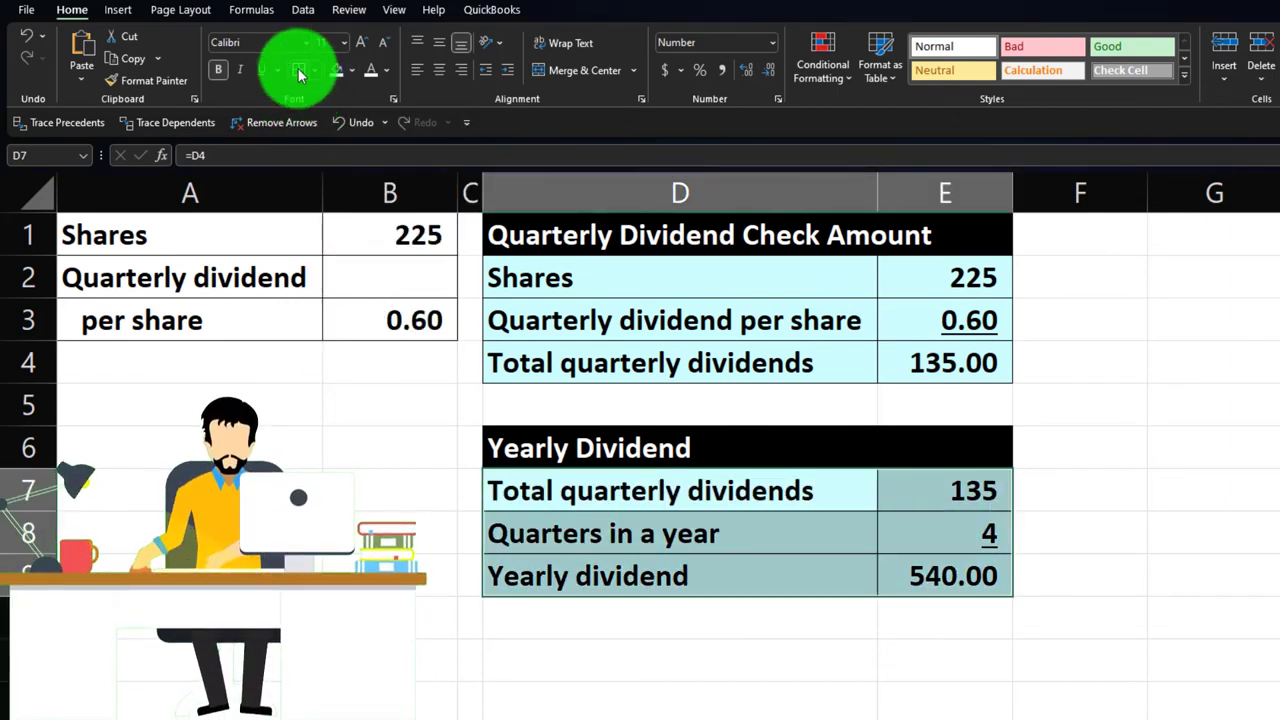
left_click(366, 417)
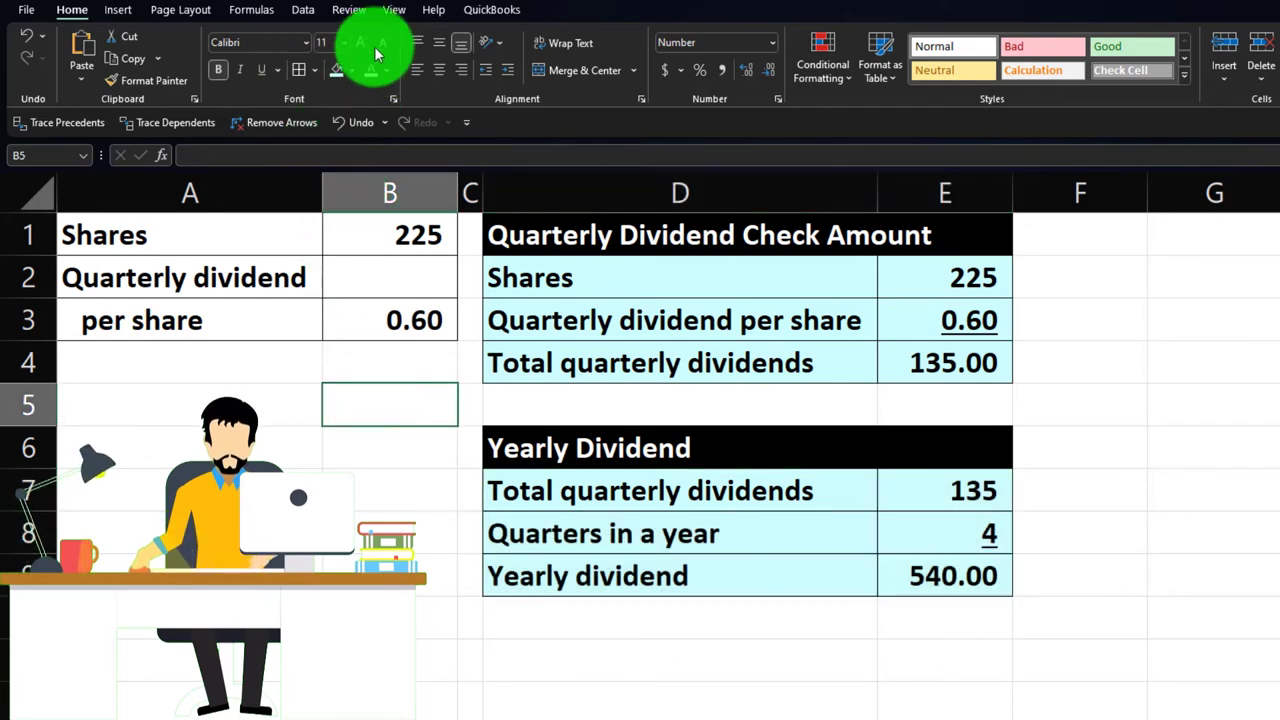
Run a spelling check on the sheet, confirming it finds no errors.
left_click(349, 10)
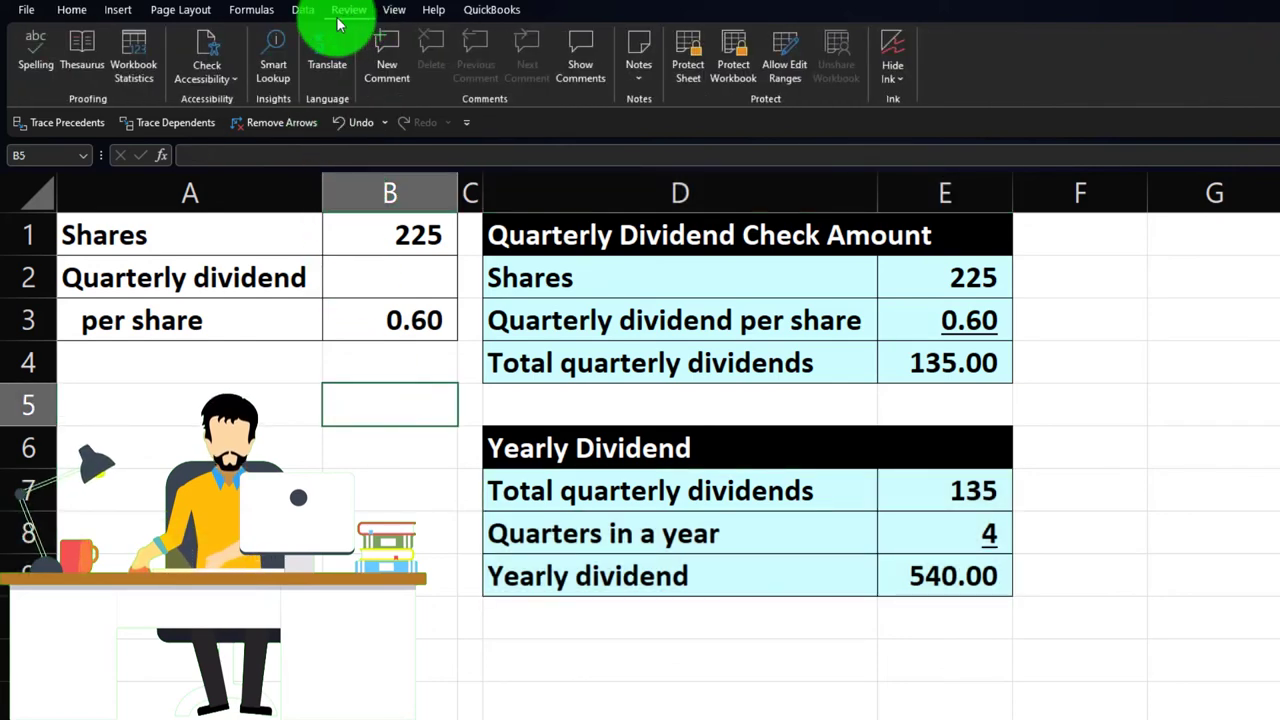
left_click(40, 48)
left_click(775, 452)
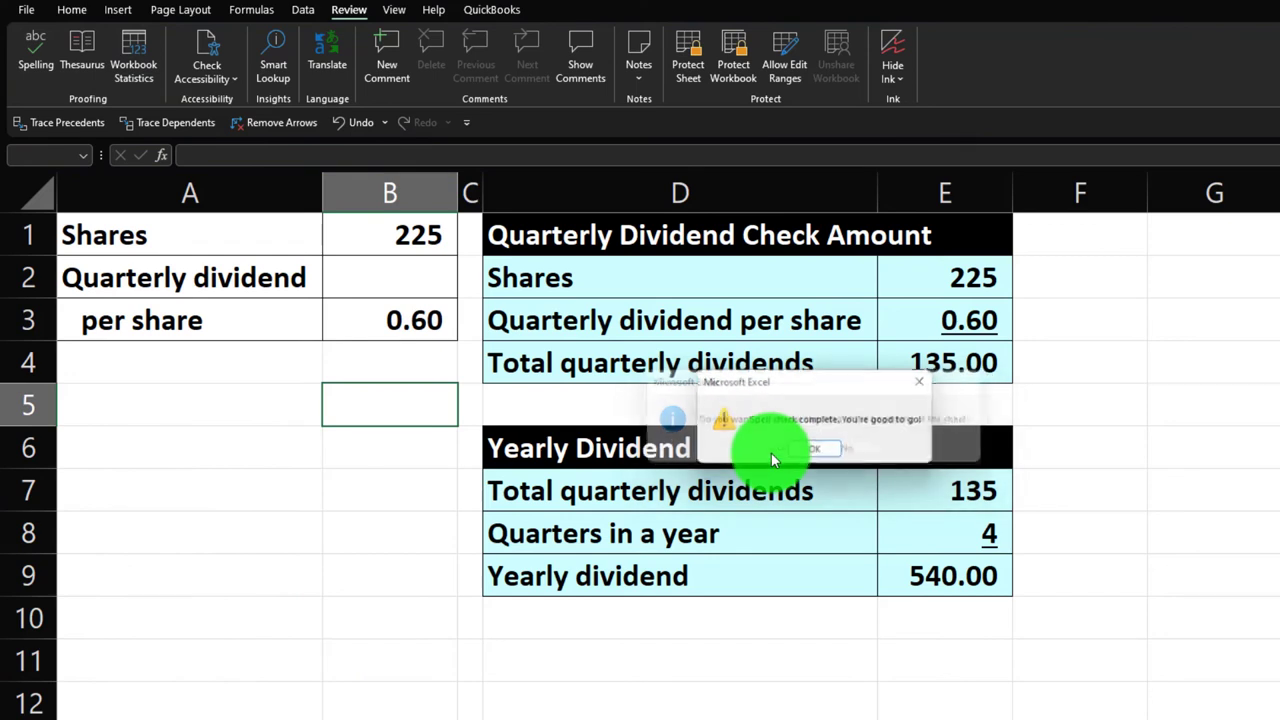
left_click(836, 459)
left_click(1111, 434)
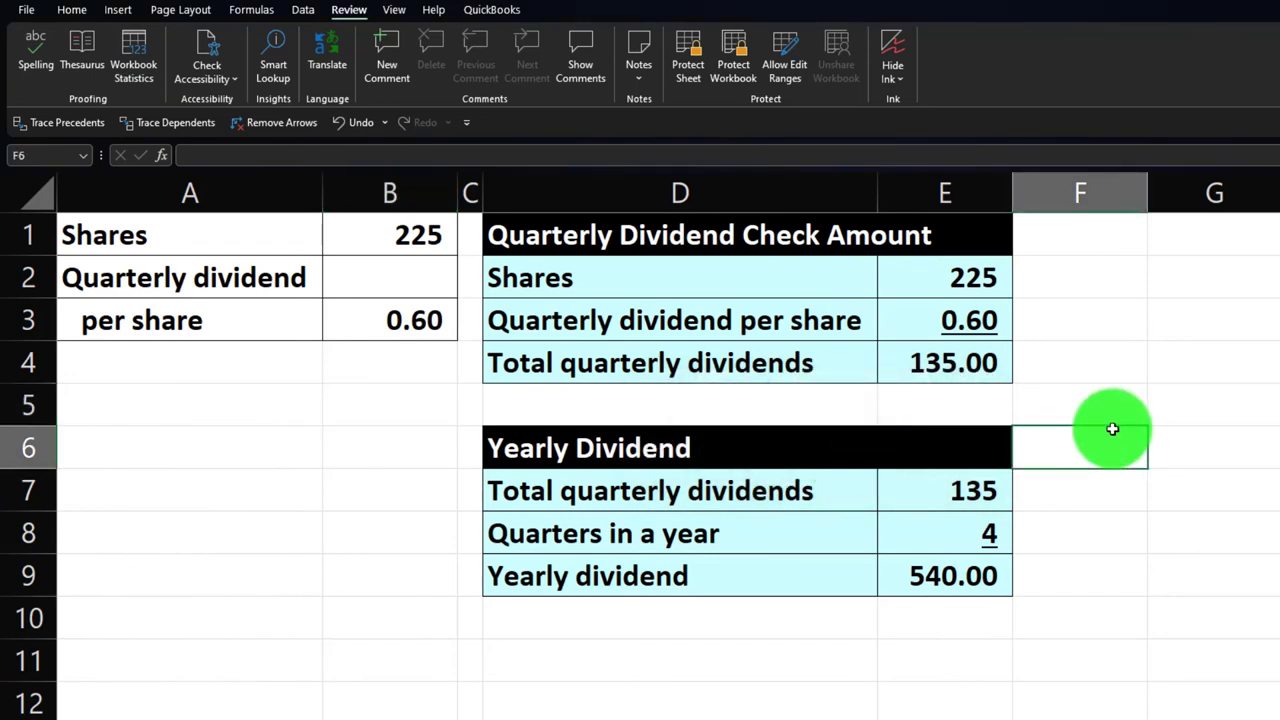
left_click(1203, 430)
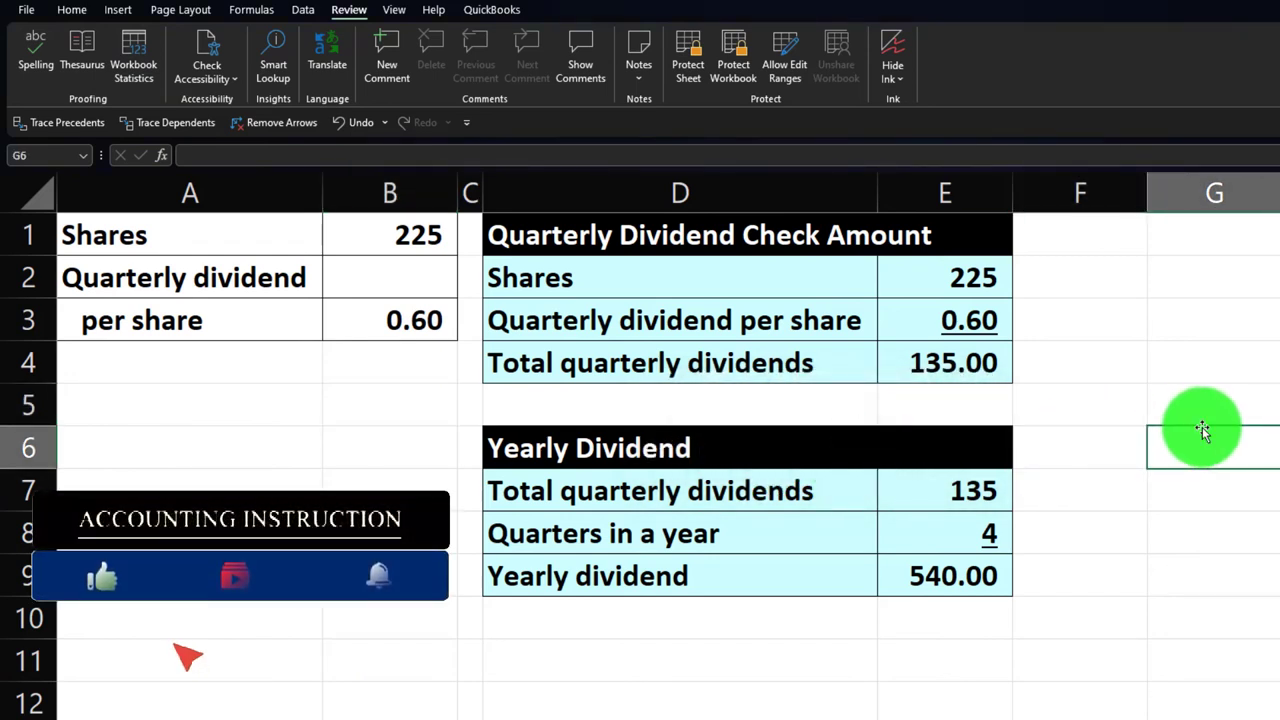